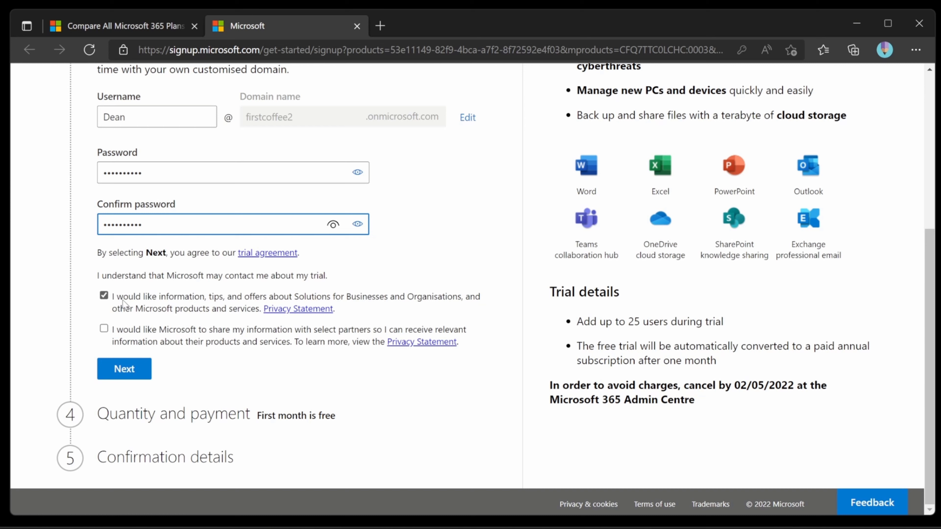
- Untick the information and offers checkbox and continue to the Quantity and payment step
left_click(104, 296)
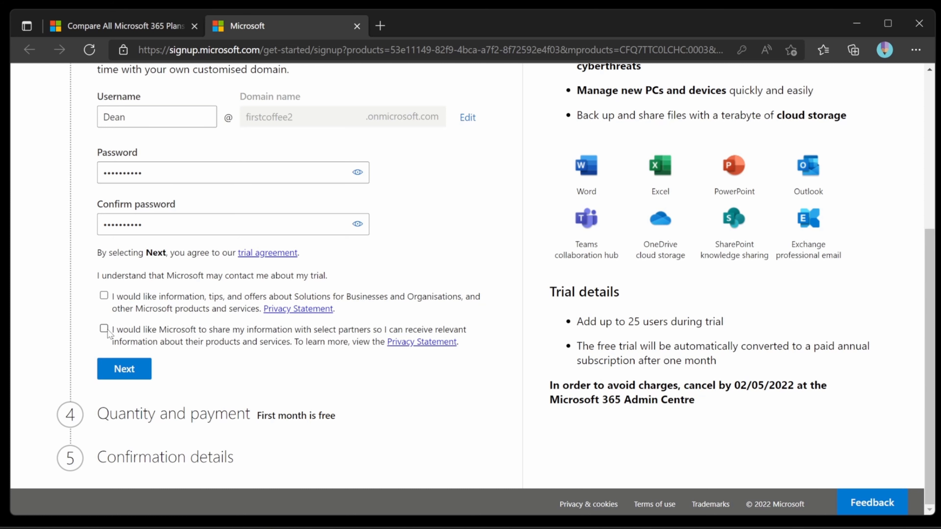
left_click(110, 369)
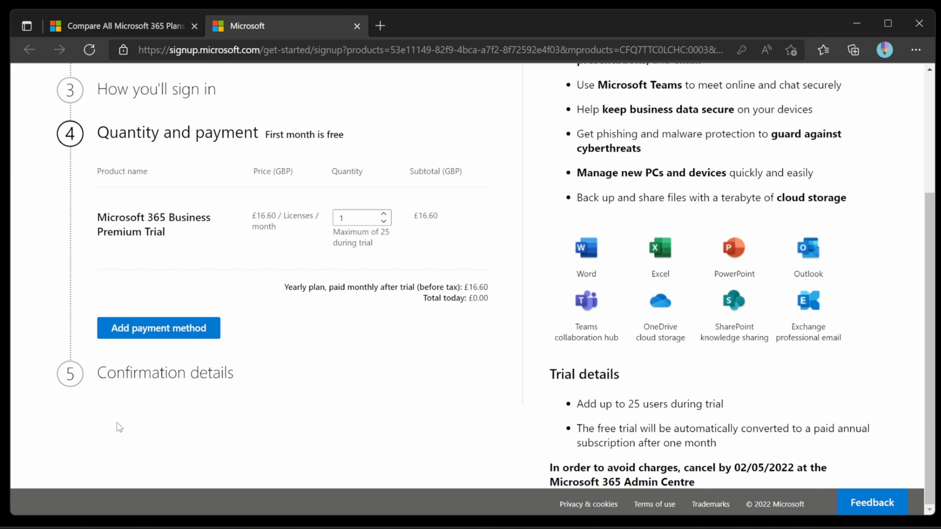
- Change the Business Premium trial quantity to 10 licences (£166.00) and bring up the card payment form
double_click(361, 223)
type("10")
left_click(343, 255)
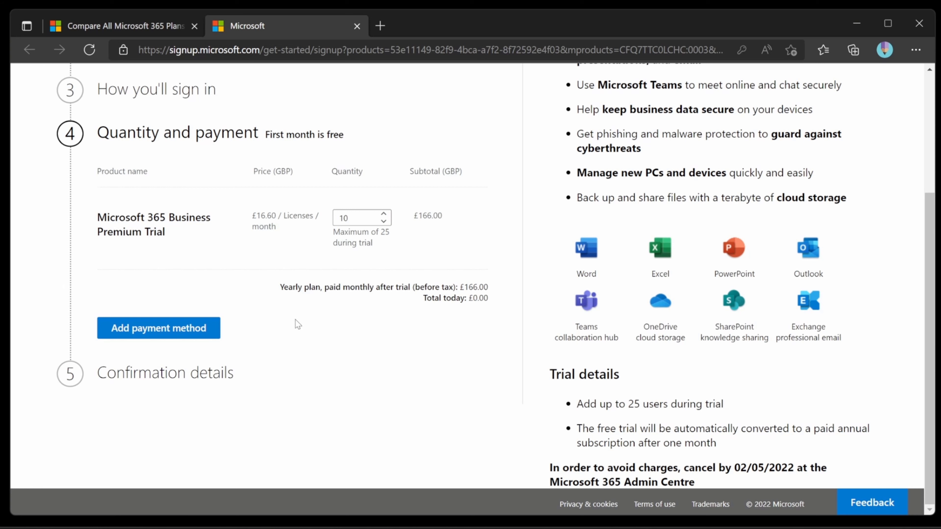
left_click(218, 331)
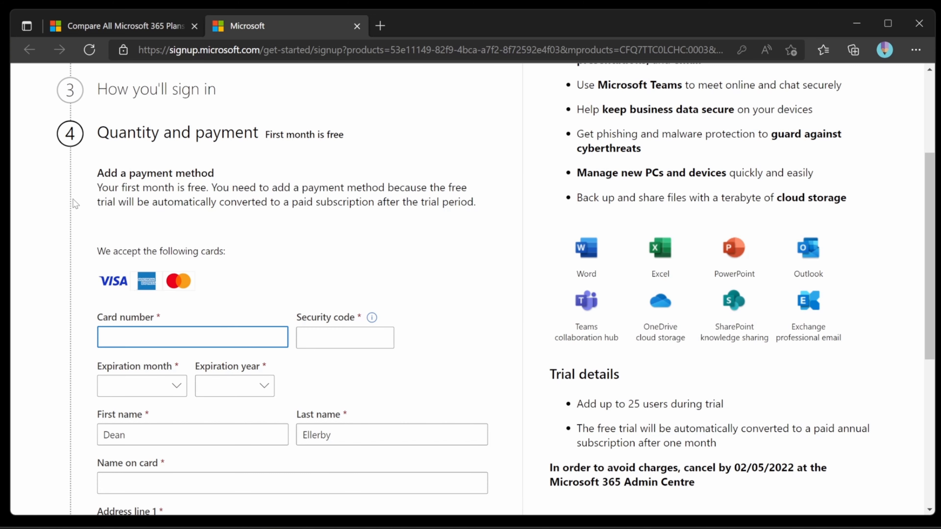
- Enter the card number, security code, expiry and billing address to save the MasterCard as payment
type("5")
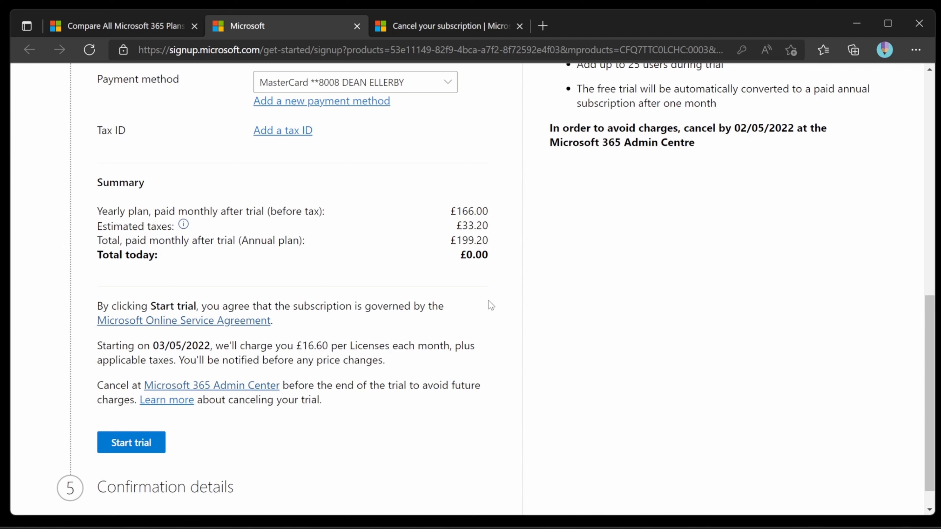
- Start the Business Premium trial and go to Your products via Manage your subscription
left_click(131, 442)
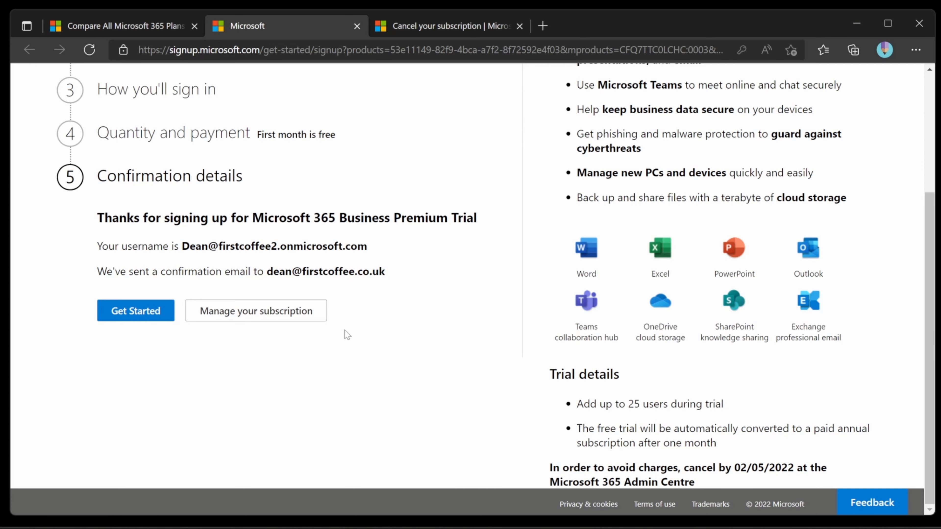
left_click(322, 312)
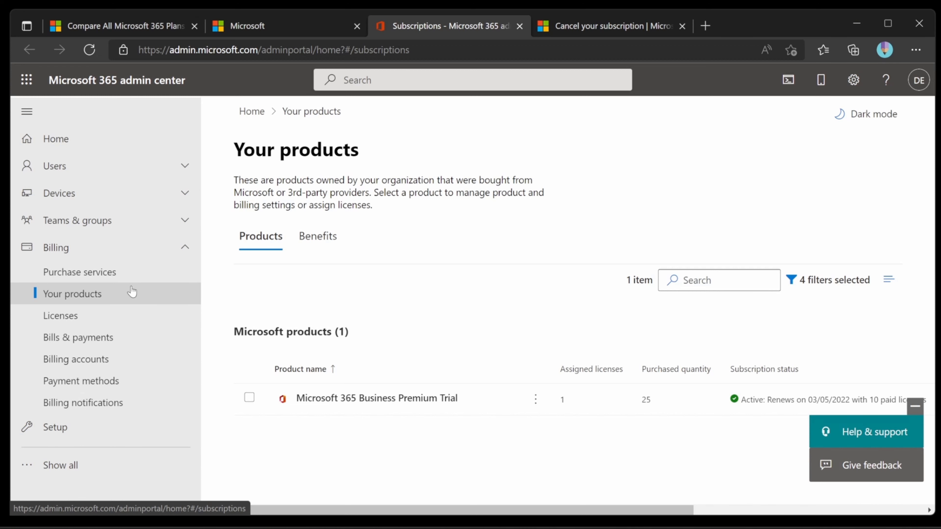
- Open Edit recurring billing from the Microsoft 365 Business Premium Trial's ⋮ actions menu
left_click(536, 400)
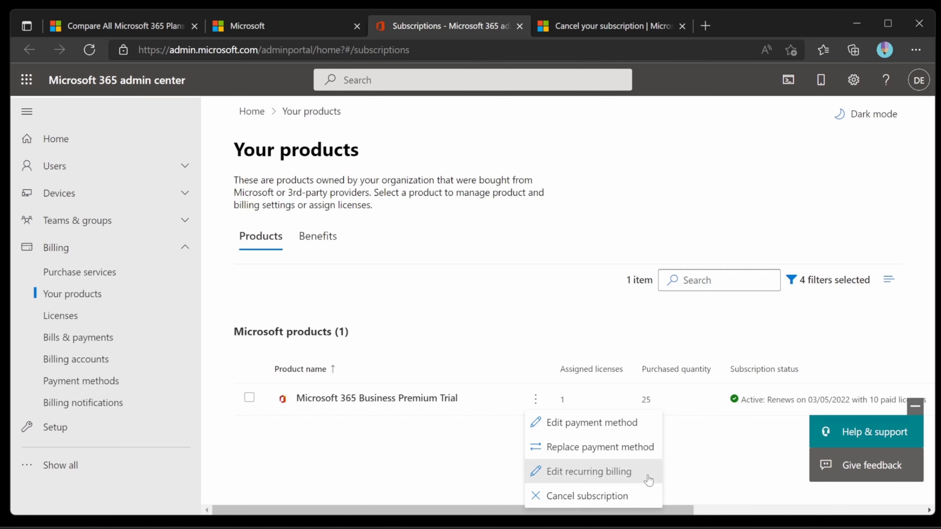
left_click(589, 471)
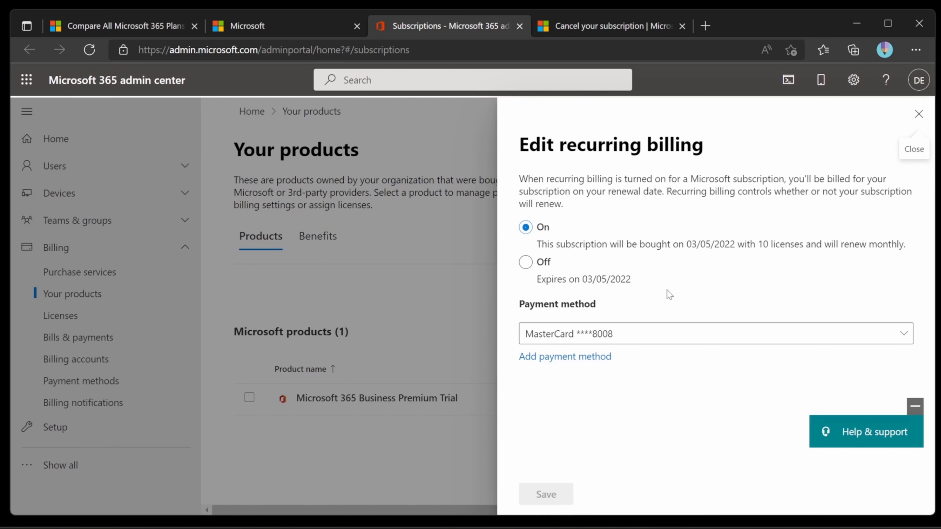
- Set recurring billing to Off for the Business Premium Trial and save the change
left_click(627, 286)
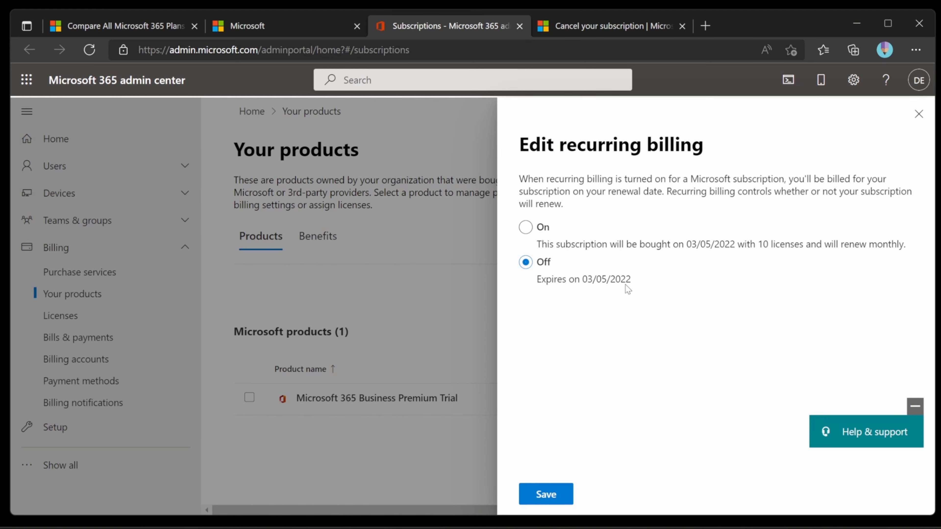
left_click(572, 499)
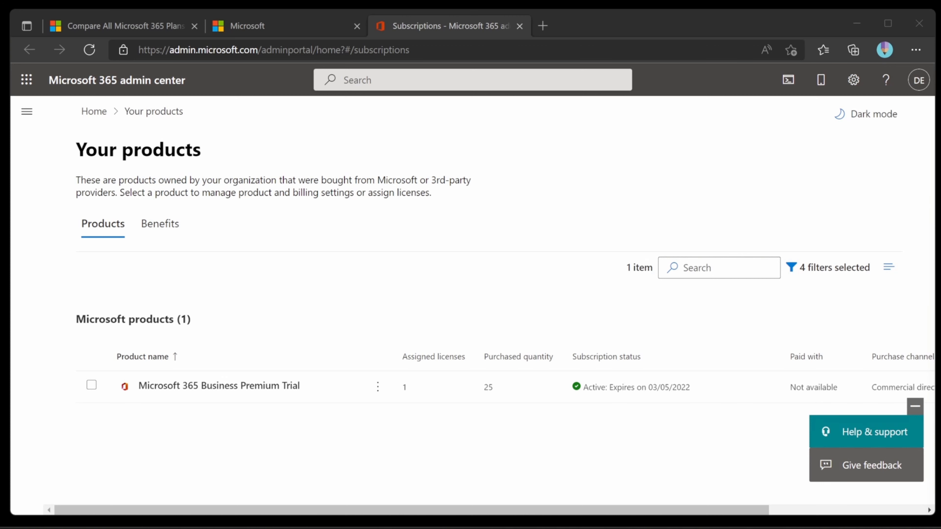
- In the Notepad credentials notes, type each test user's full name after 'Test User 1:' and 'Test User 2:'
left_click_drag(940, 42, 730, 47)
left_click(646, 101)
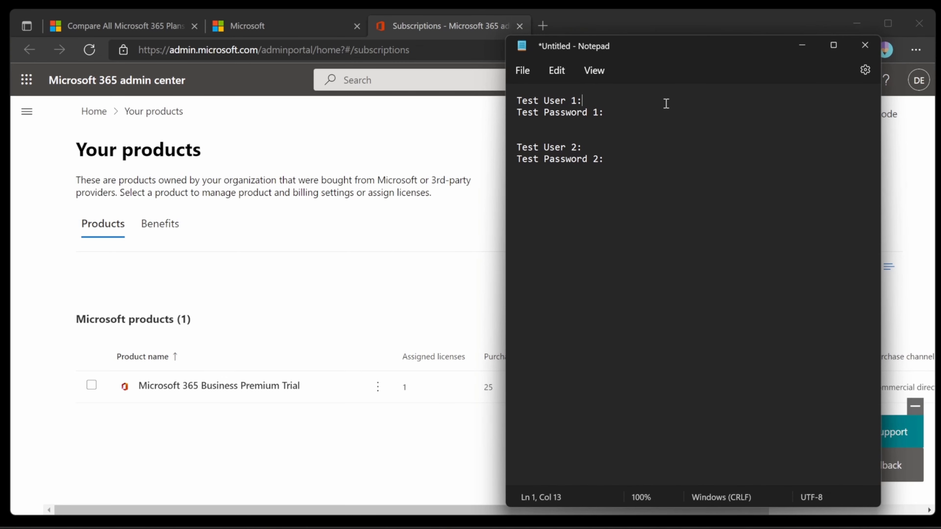
type("Jenny Tester")
key("Down")
key("Down")
key("Down")
key("Down")
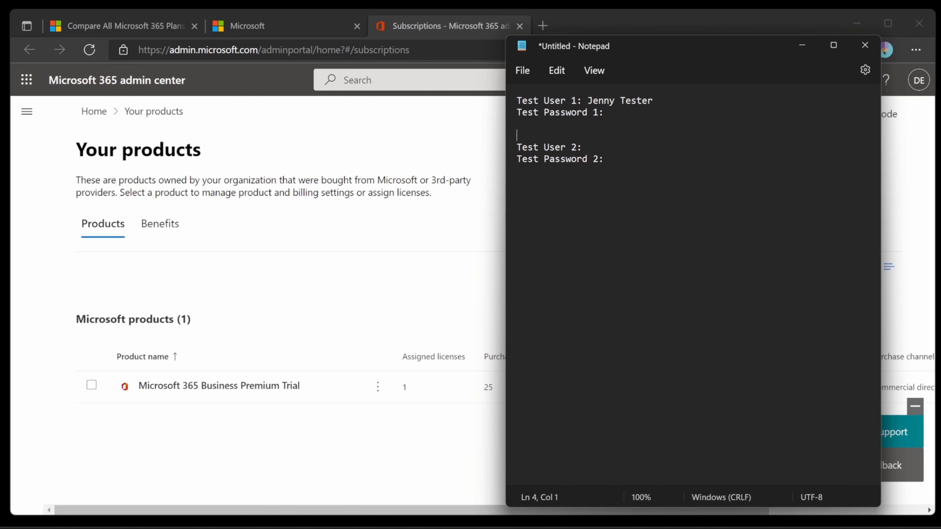
type("Paige Tester")
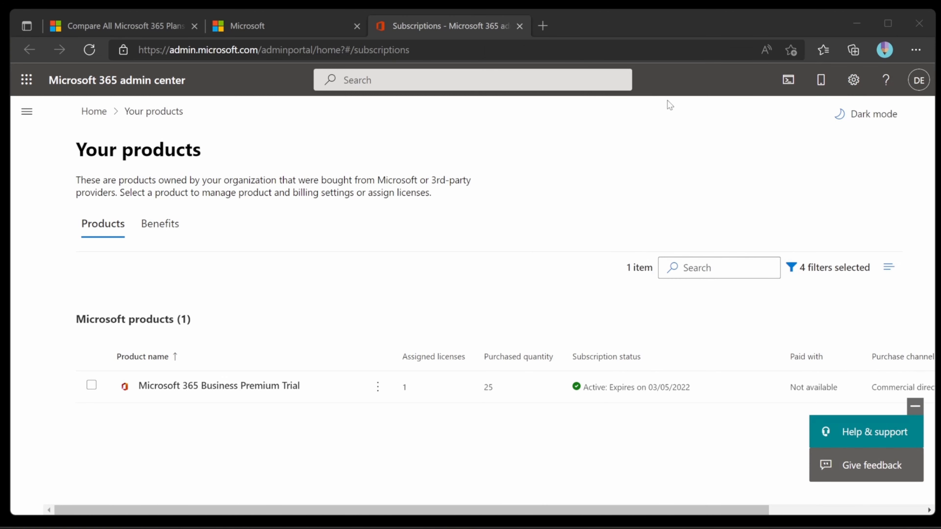
- From the admin center Home, navigate through the menu to Users > Active users
left_click(97, 116)
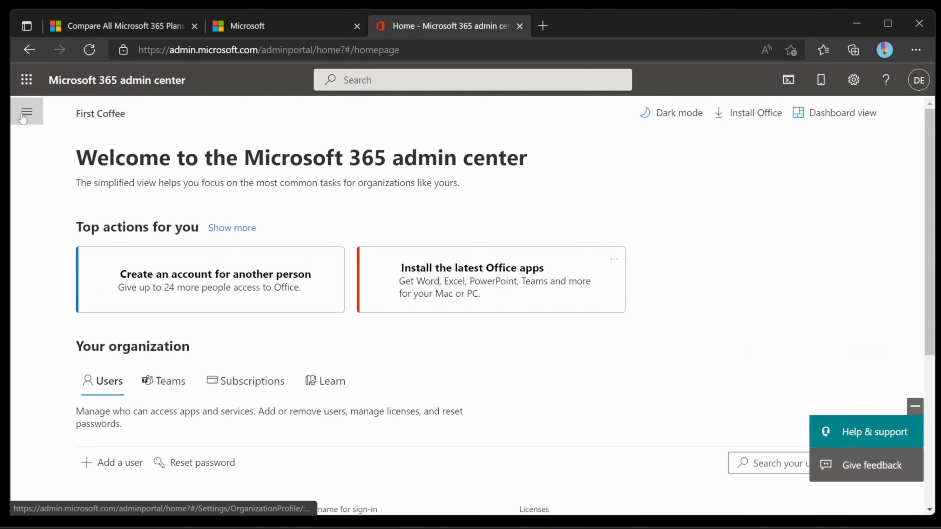
left_click(33, 114)
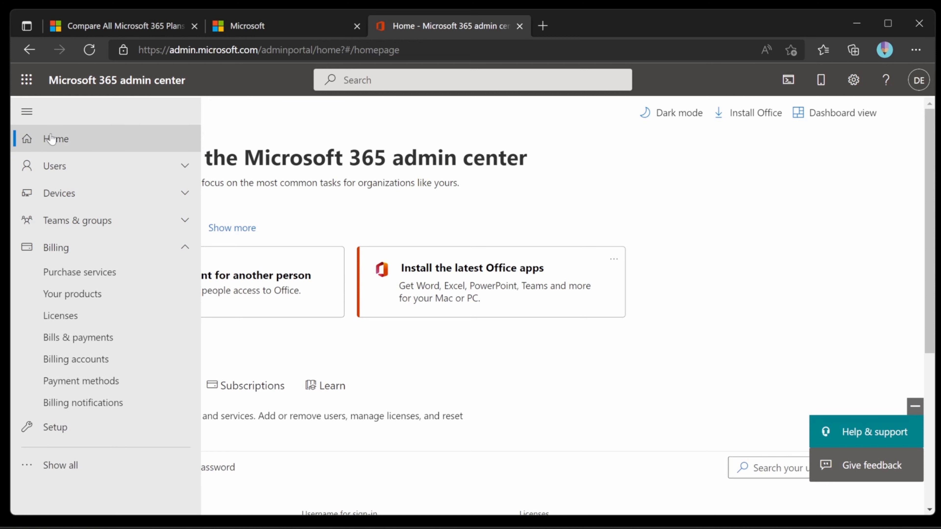
left_click(607, 176)
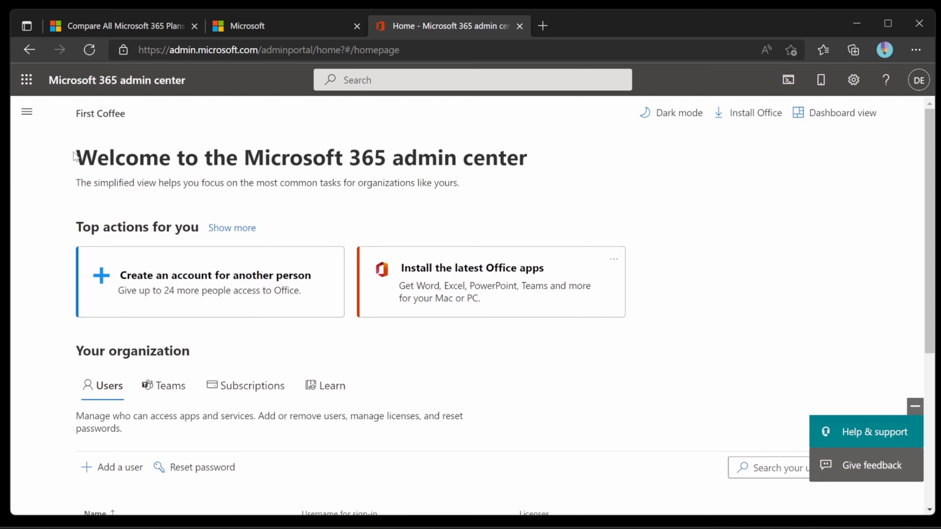
left_click(26, 111)
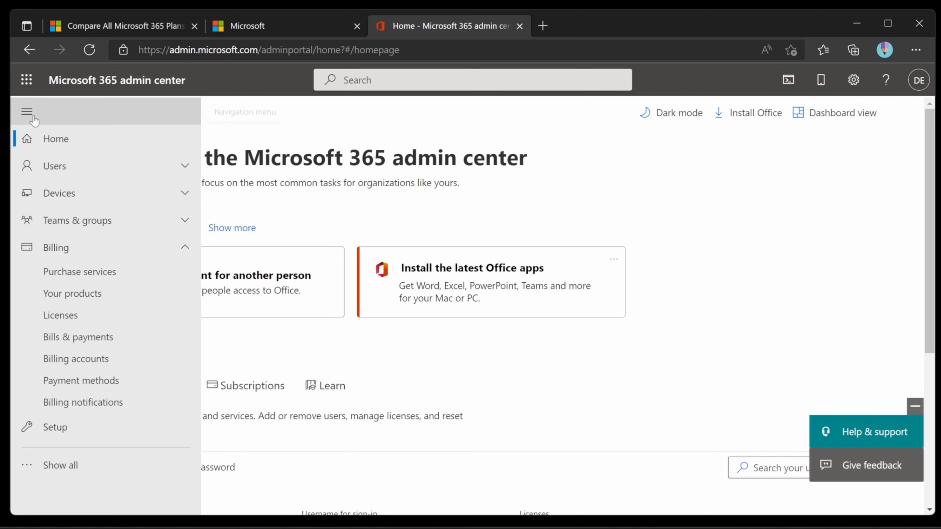
left_click(53, 169)
left_click(71, 193)
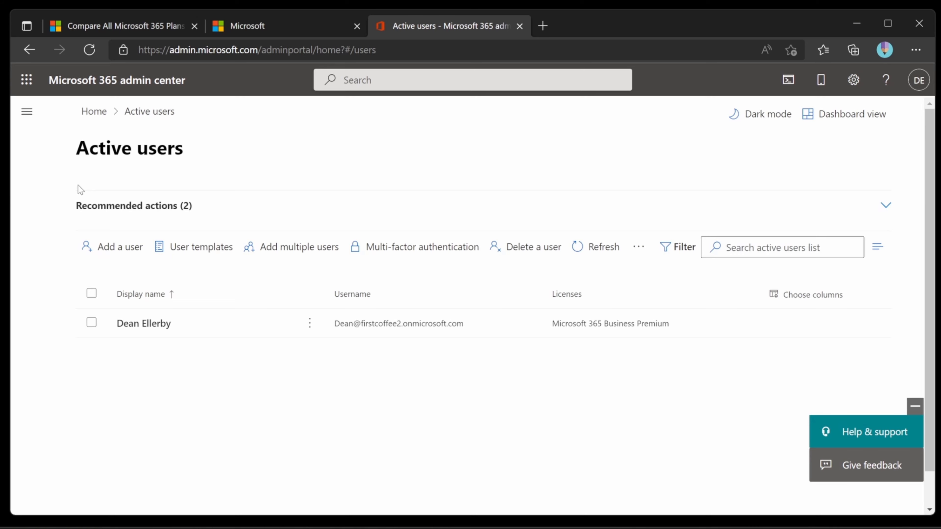
- Launch the Add a user wizard from the Active users page
left_click(138, 253)
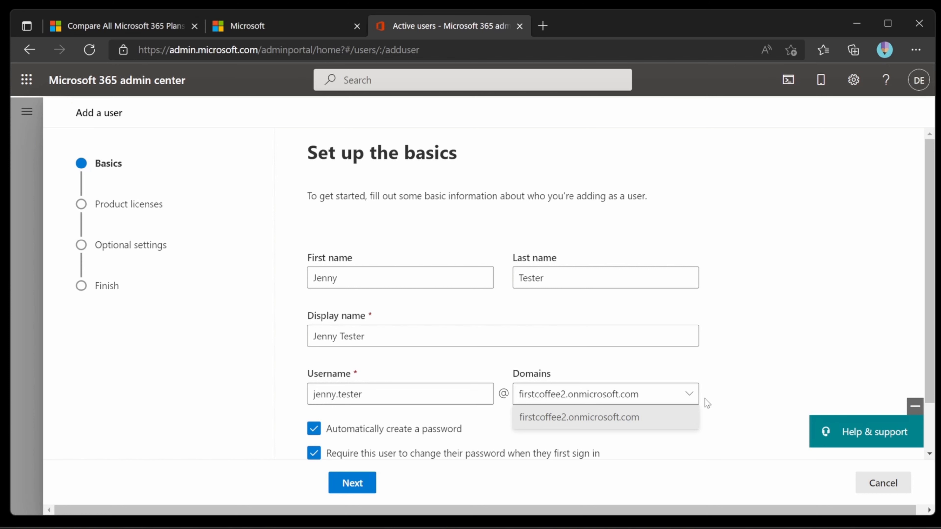
- Paste a manual password for the new user, with no forced password change at first sign-in
left_click(707, 403)
scroll(455, 383, "down", 2)
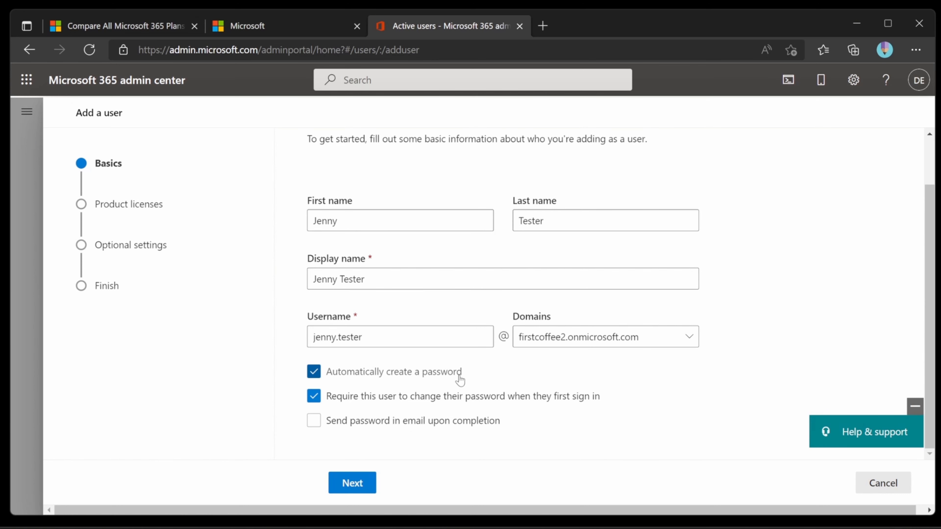
left_click(455, 373)
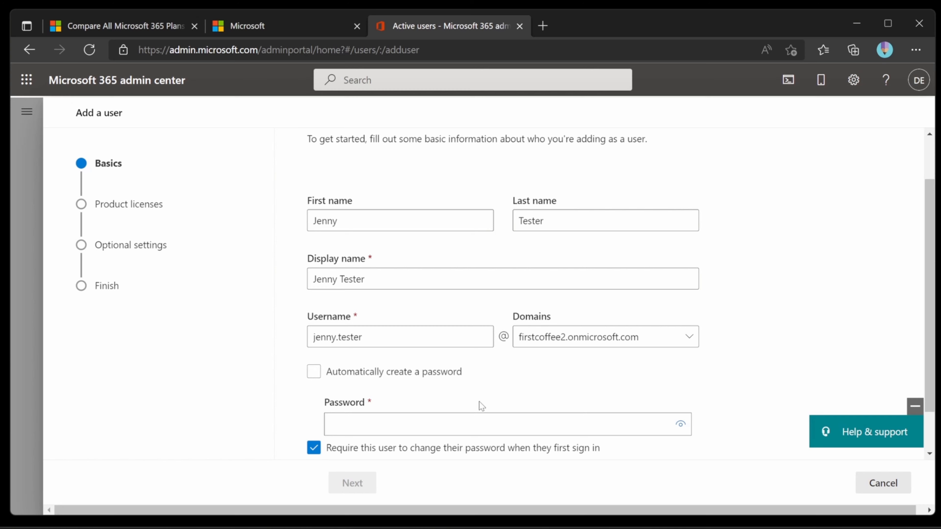
scroll(479, 408, "down", 2)
left_click(459, 403)
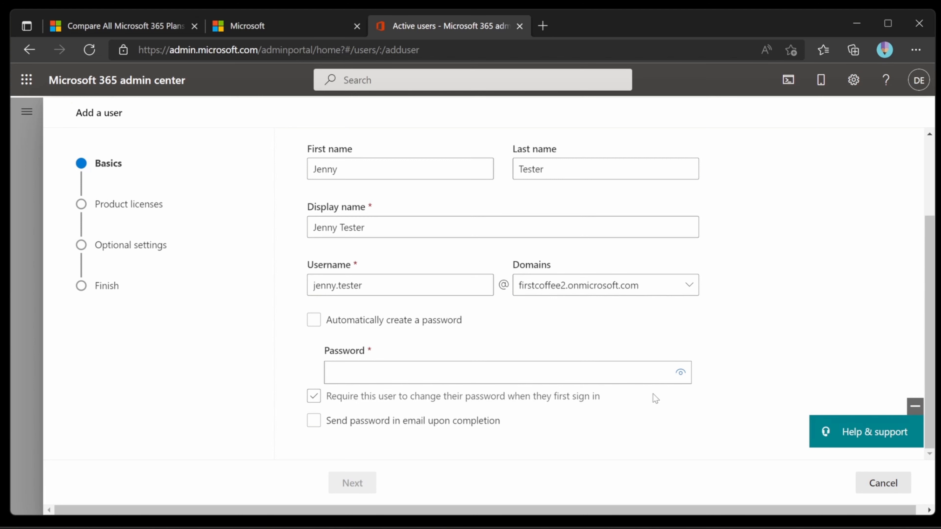
left_click(548, 375)
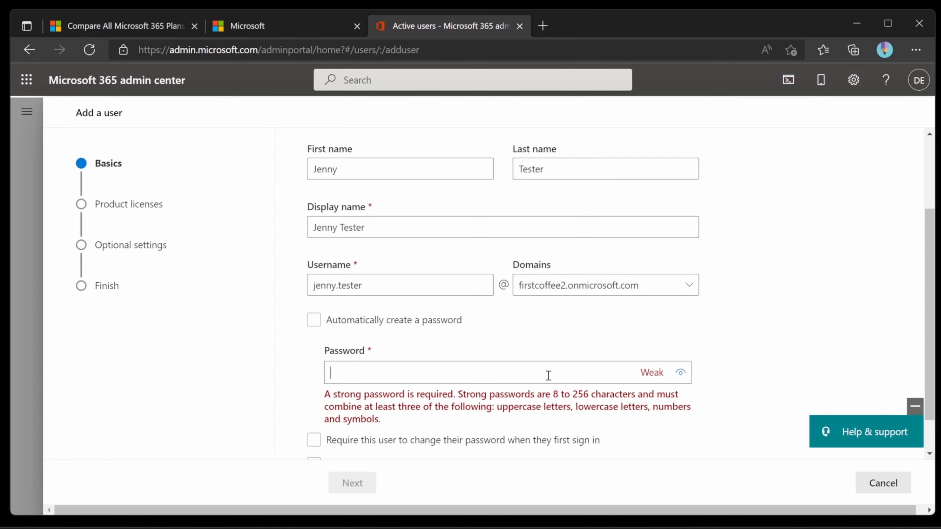
key("ctrl+v")
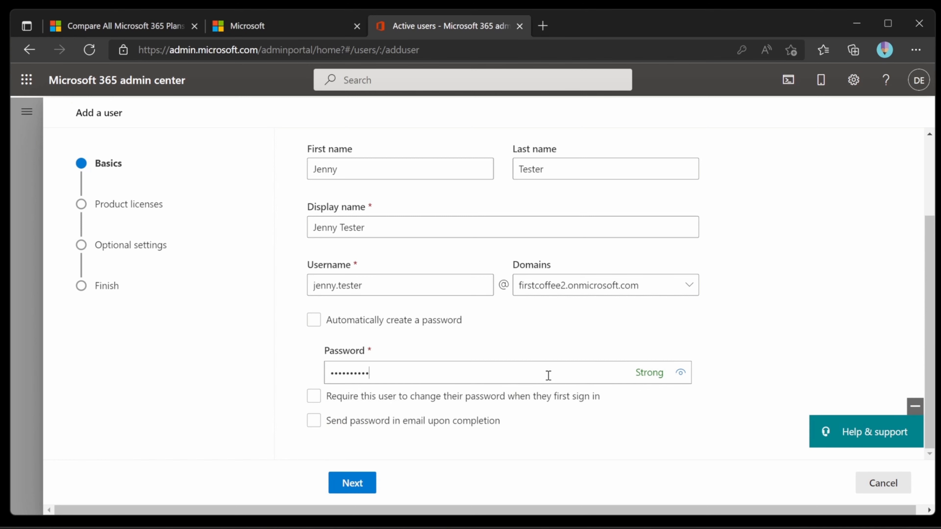
left_click(365, 482)
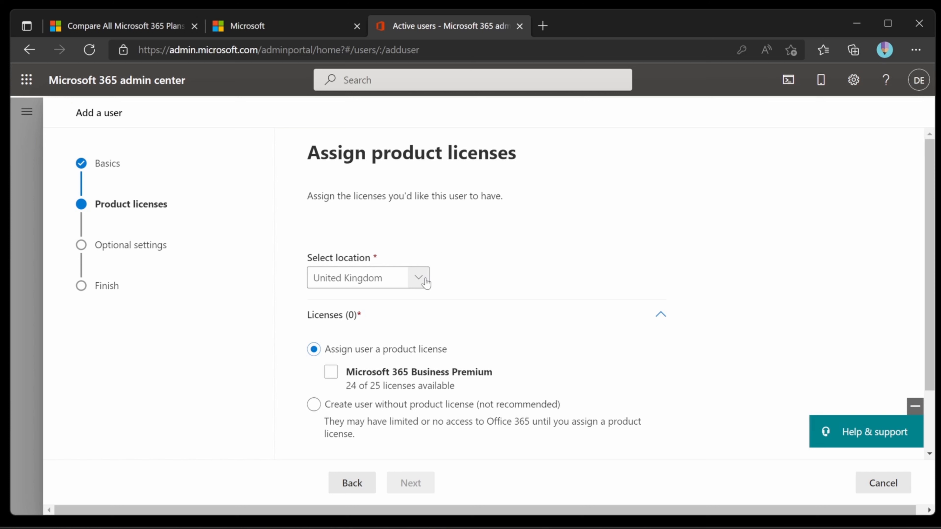
- Give the new user a Microsoft 365 Business Premium licence and continue to Optional settings
left_click(331, 372)
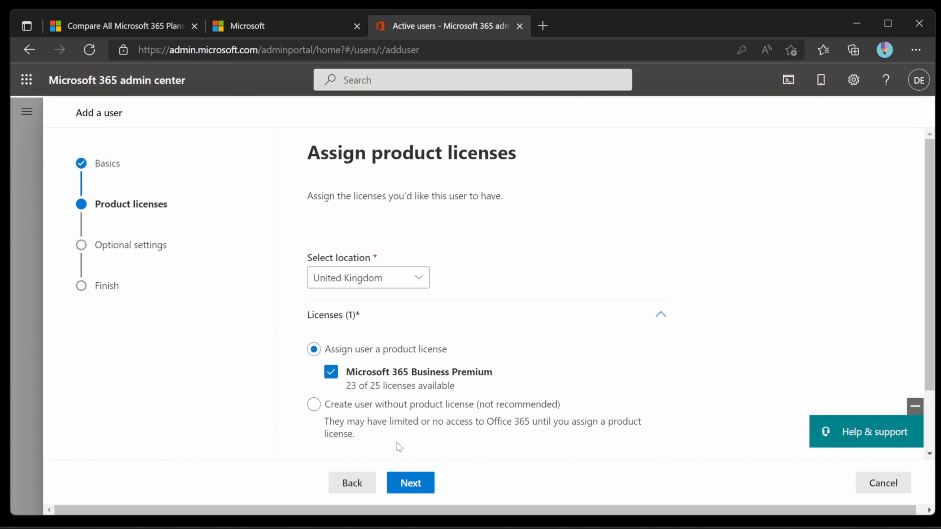
left_click(425, 485)
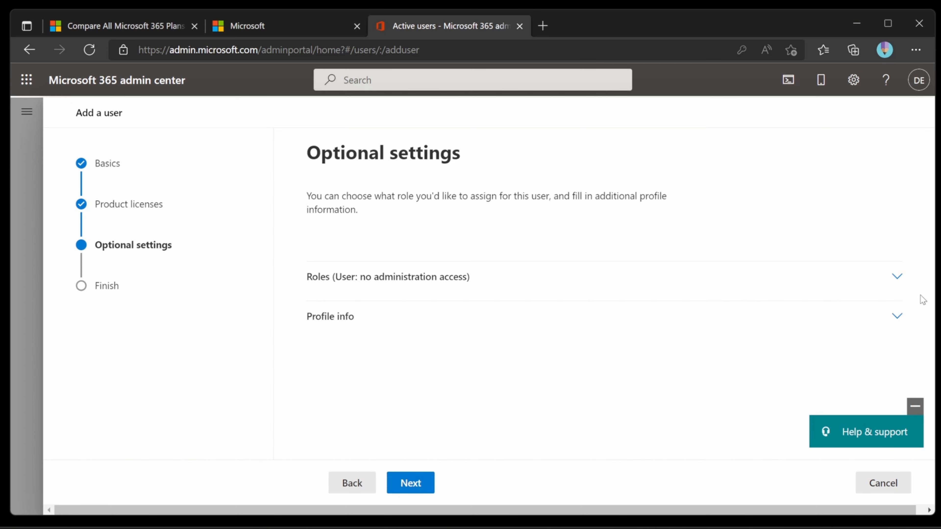
- Check the role options, then set job title Marketing Manager and department Marketing
left_click(898, 276)
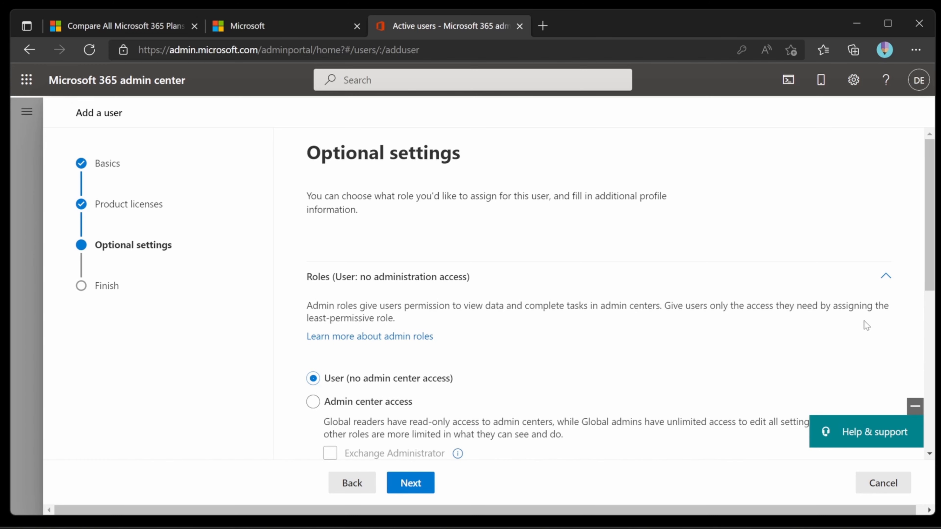
scroll(855, 353, "down", 4)
scroll(857, 358, "down", 1)
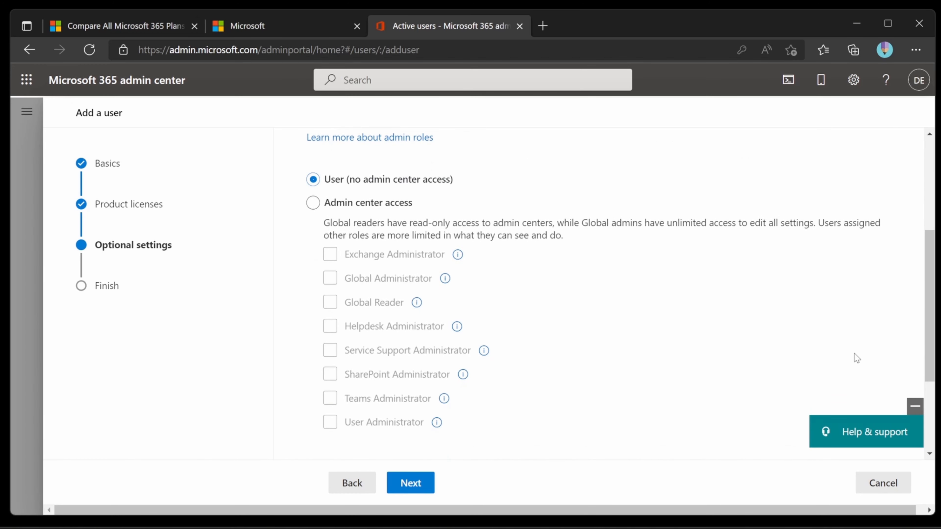
scroll(850, 350, "up", 3)
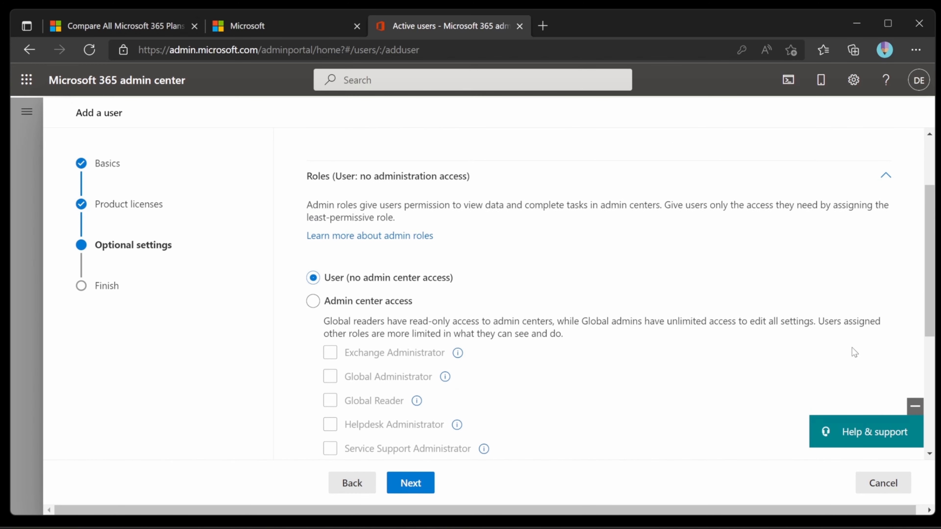
left_click(888, 179)
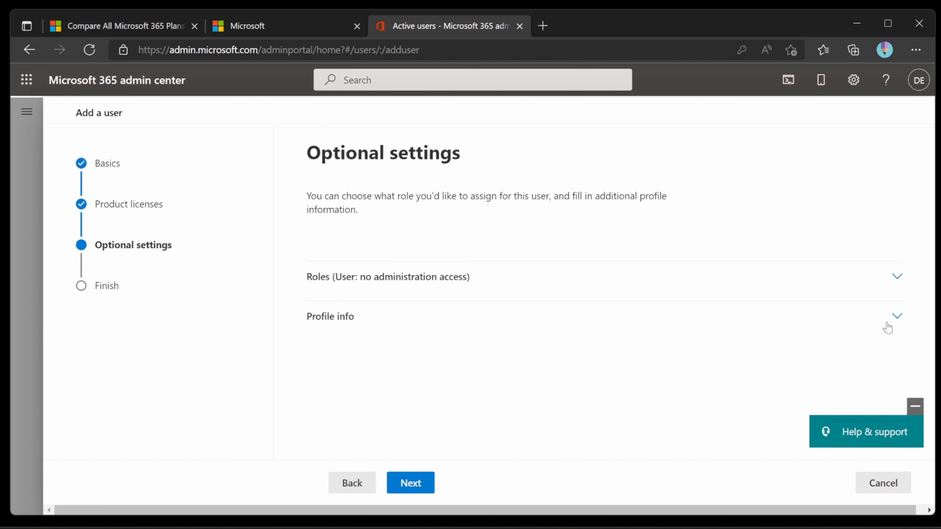
left_click(898, 317)
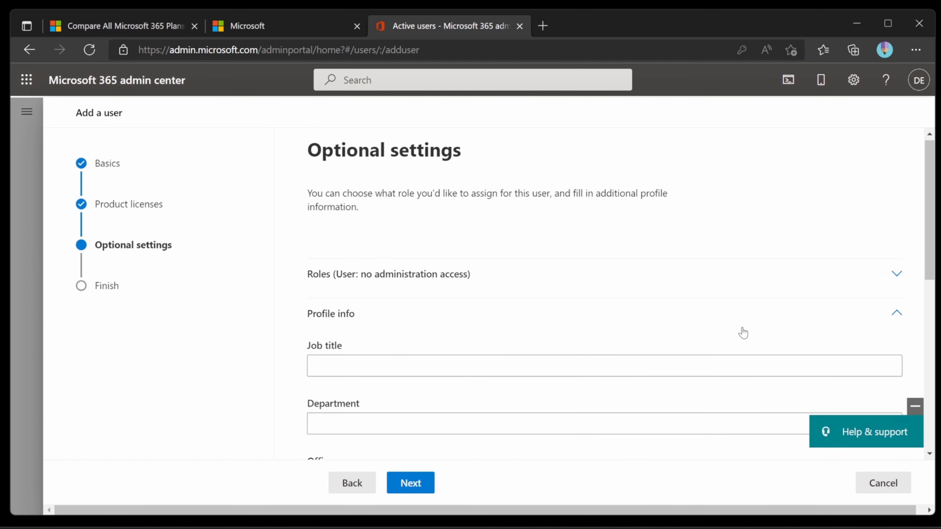
scroll(741, 332, "down", 2)
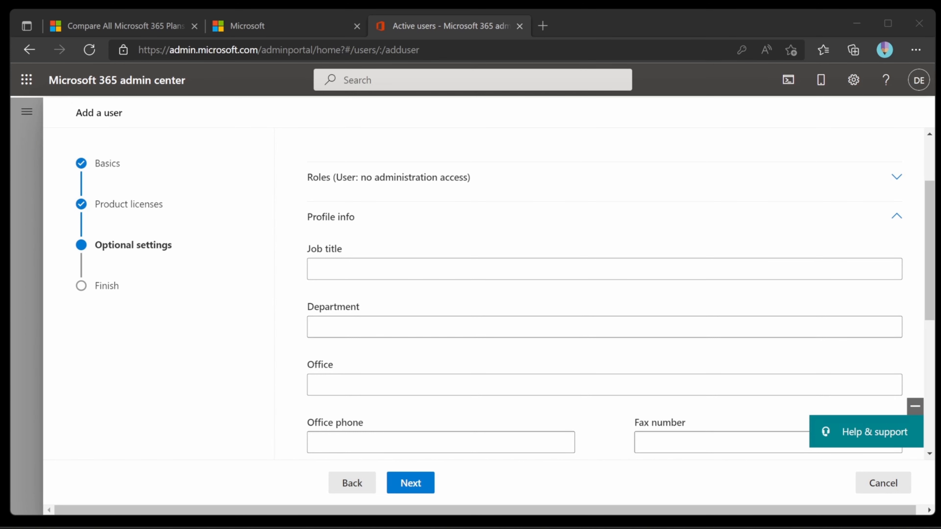
left_click(335, 262)
type("Marketing Manager")
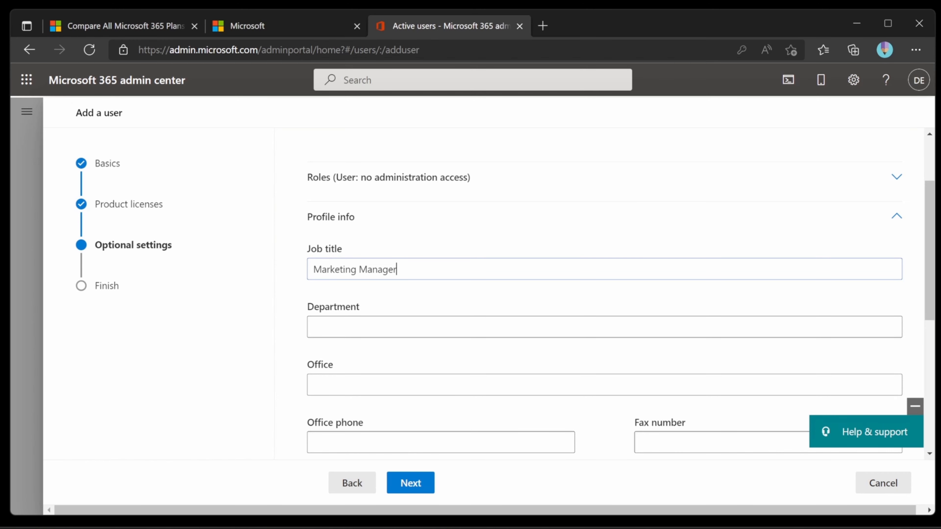
left_click(364, 332)
type("Marketing")
- Review the new user's username and settings, finish adding the user, and return to Active users
scroll(464, 383, "down", 3)
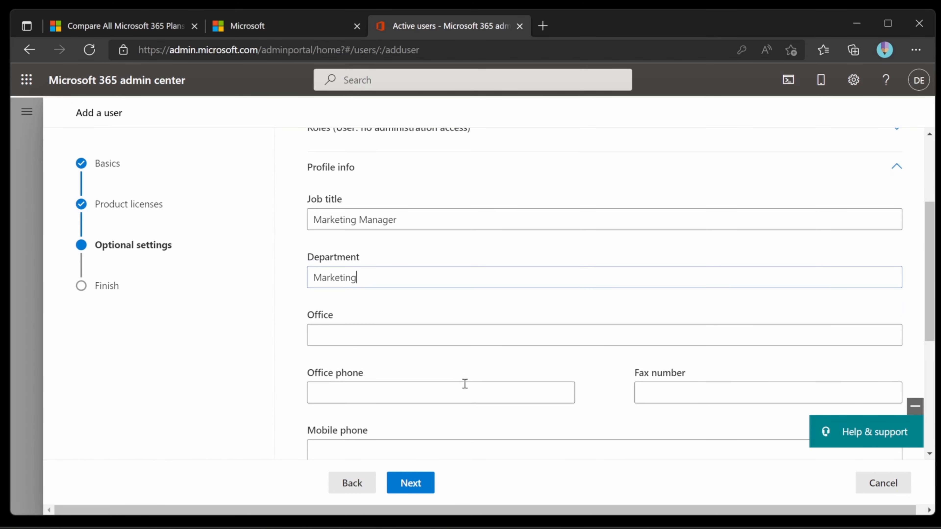
scroll(467, 384, "down", 3)
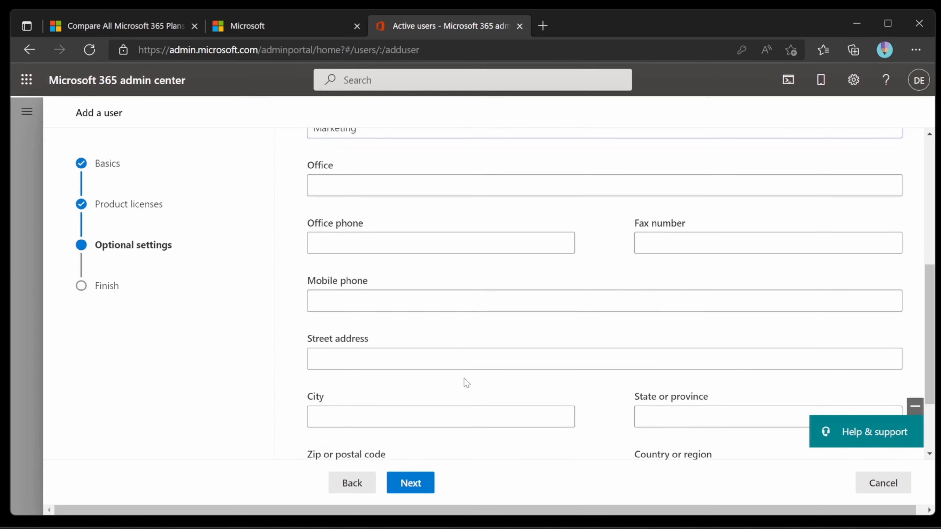
scroll(466, 383, "down", 3)
scroll(466, 382, "down", 1)
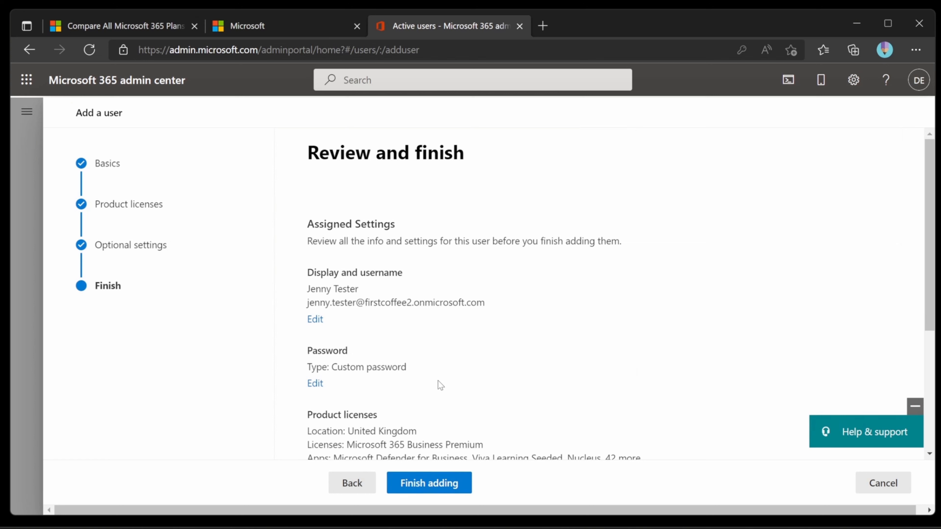
left_click_drag(495, 308, 306, 302)
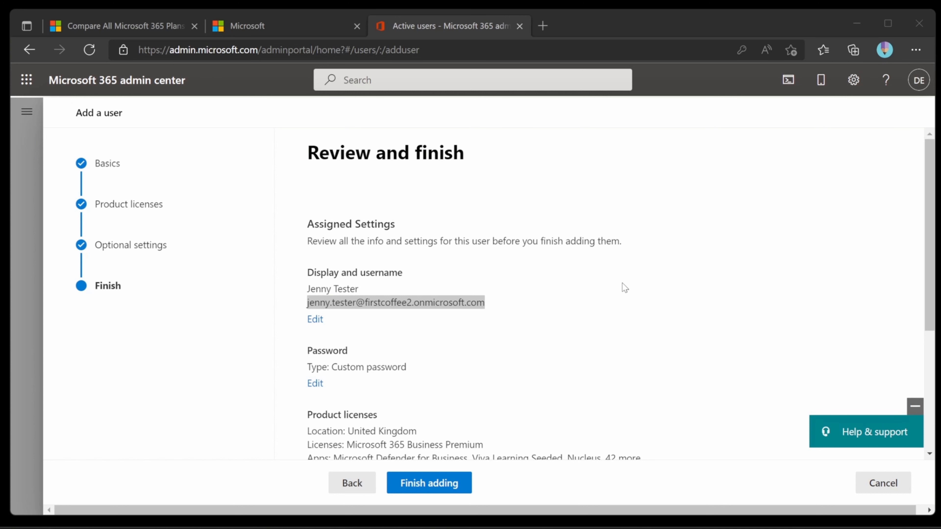
left_click(556, 284)
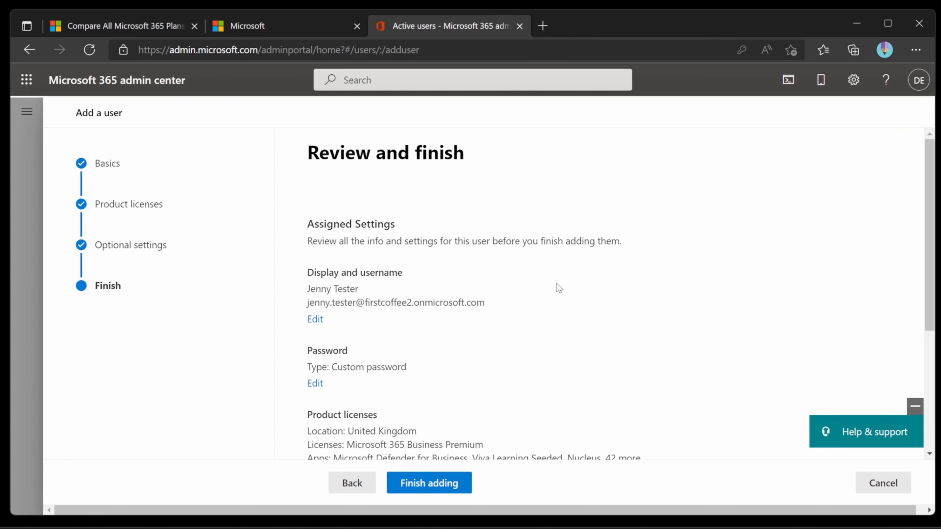
left_click(465, 489)
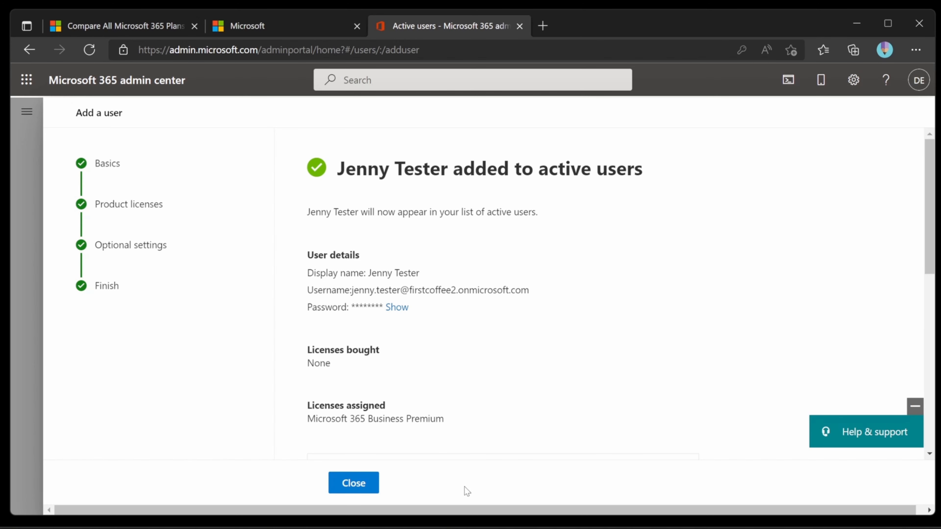
left_click(377, 484)
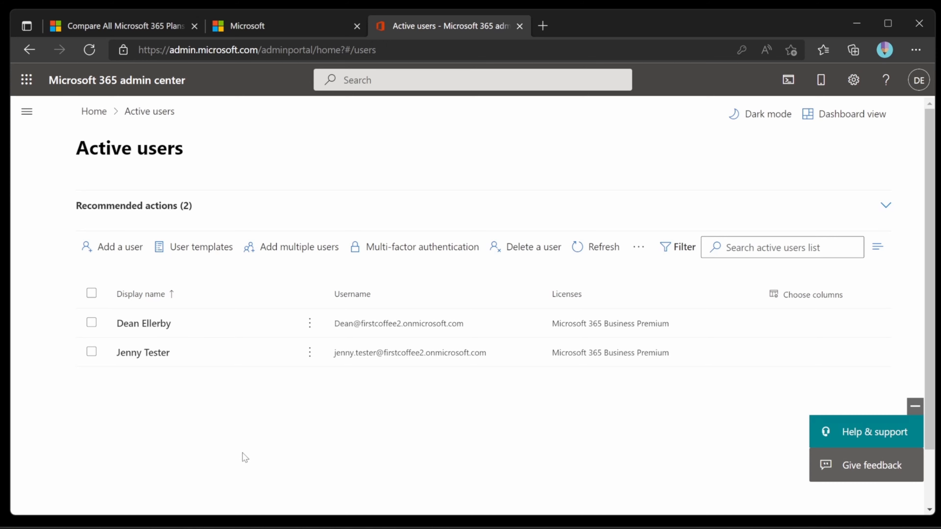
- Start adding another user from the Active users list
left_click(142, 252)
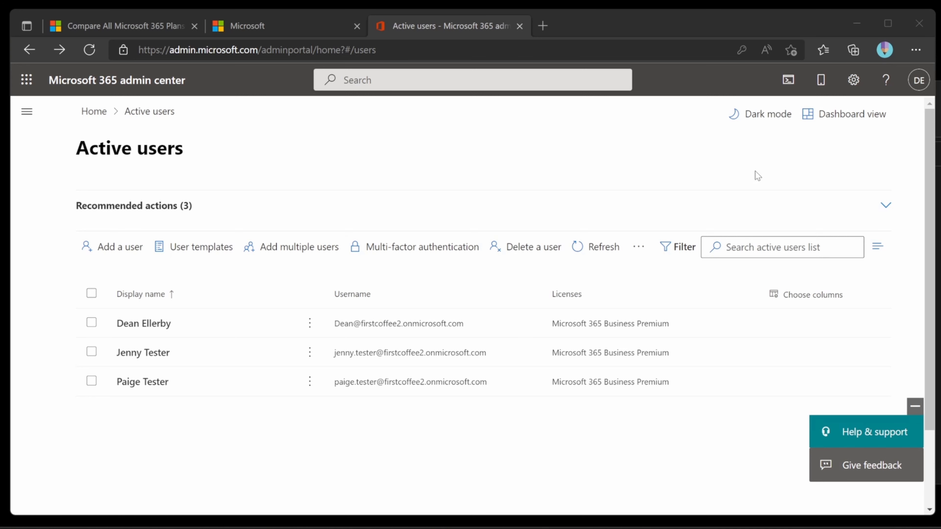
- Go to the Setup page and open the 'Get your custom domain set up' guide under Sign-in and security
left_click(28, 113)
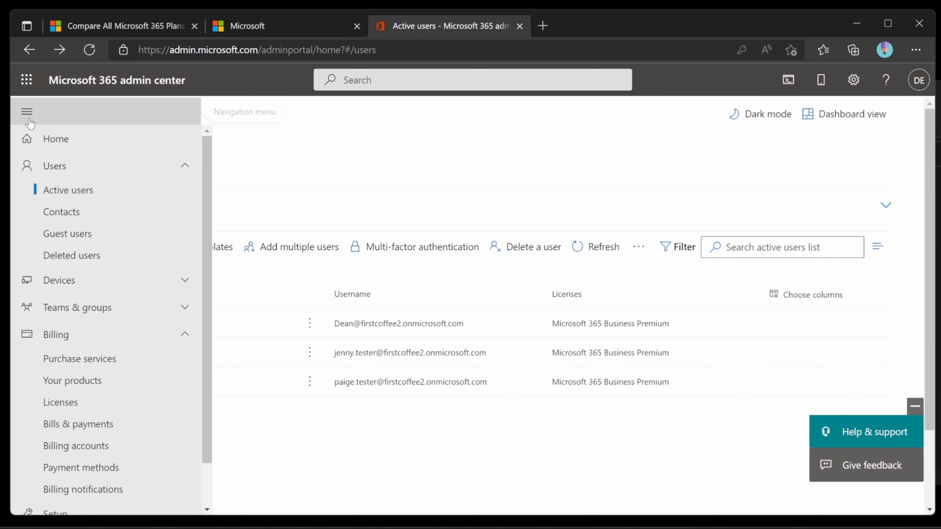
scroll(93, 445, "down", 2)
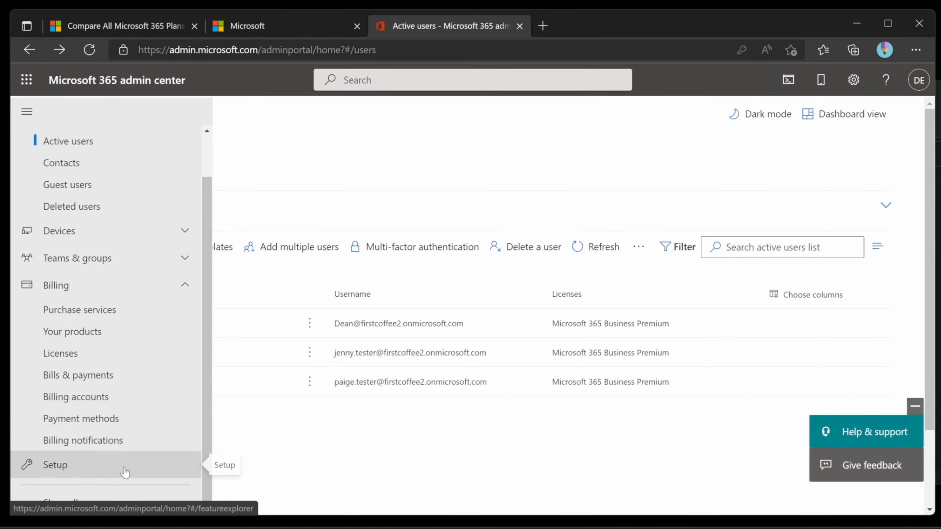
left_click(183, 472)
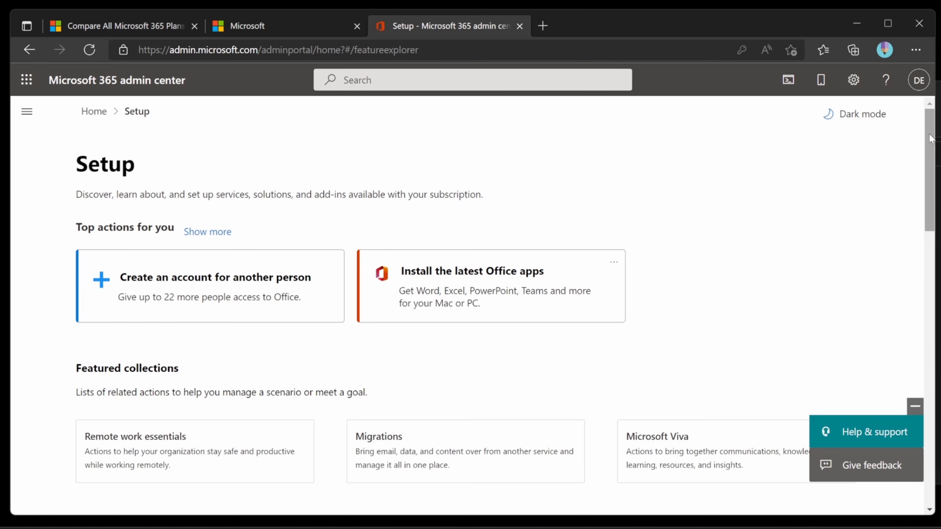
left_click_drag(930, 138, 931, 263)
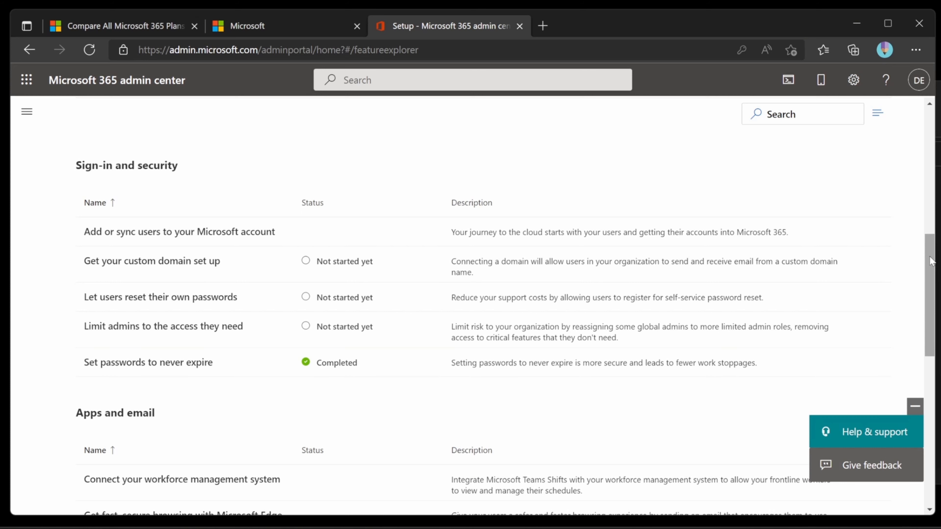
scroll(930, 261, "up", 1)
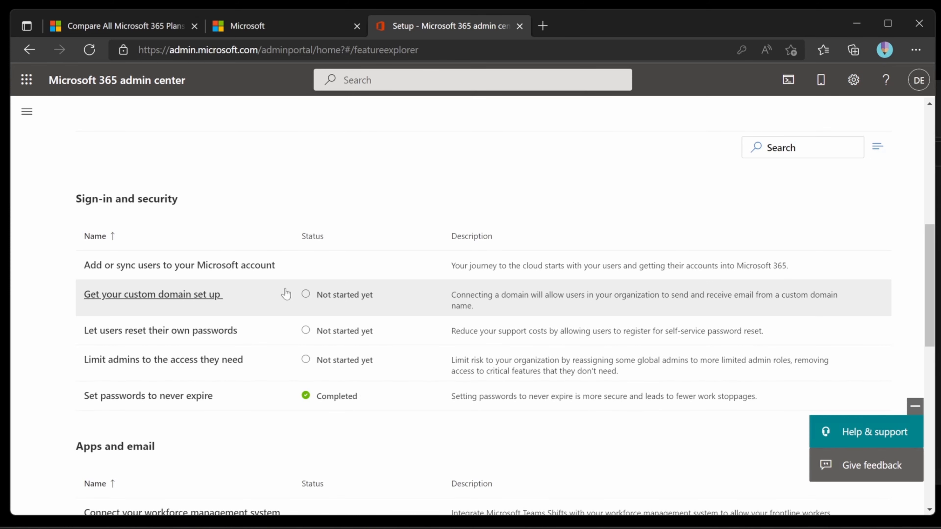
left_click(186, 297)
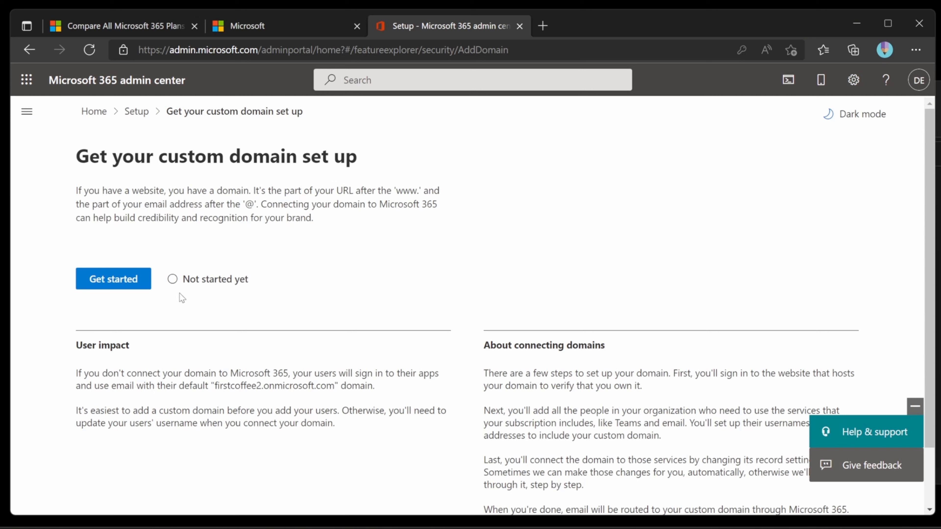
- Start the Add domain wizard and submit firstcoffee.co.uk as the domain name
left_click(136, 279)
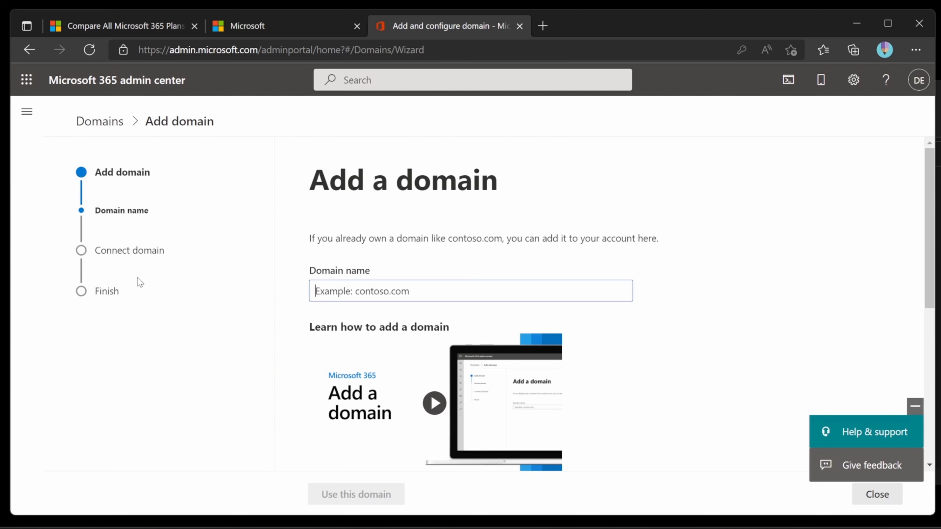
type("firat")
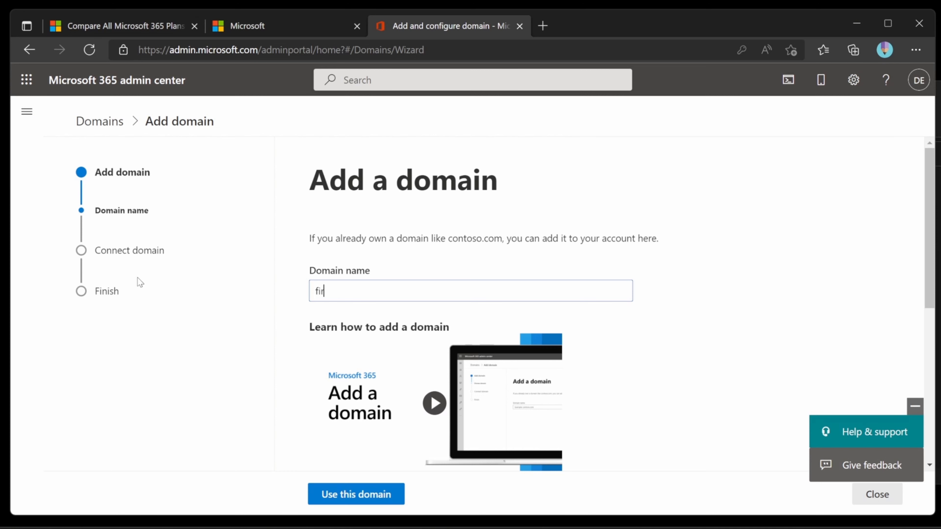
key("BackSpace")
key("BackSpace")
type("stcoffee.co.yk")
key("BackSpace")
key("BackSpace")
type("uk")
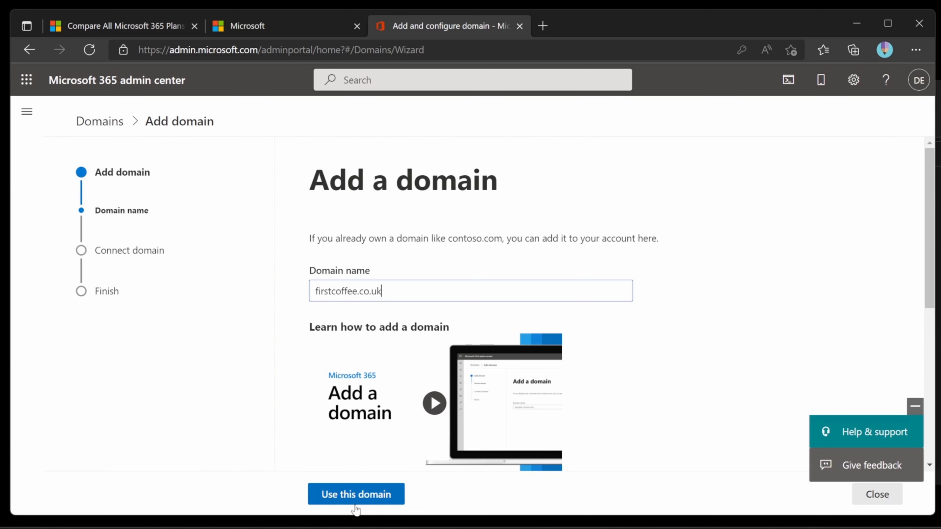
left_click(387, 497)
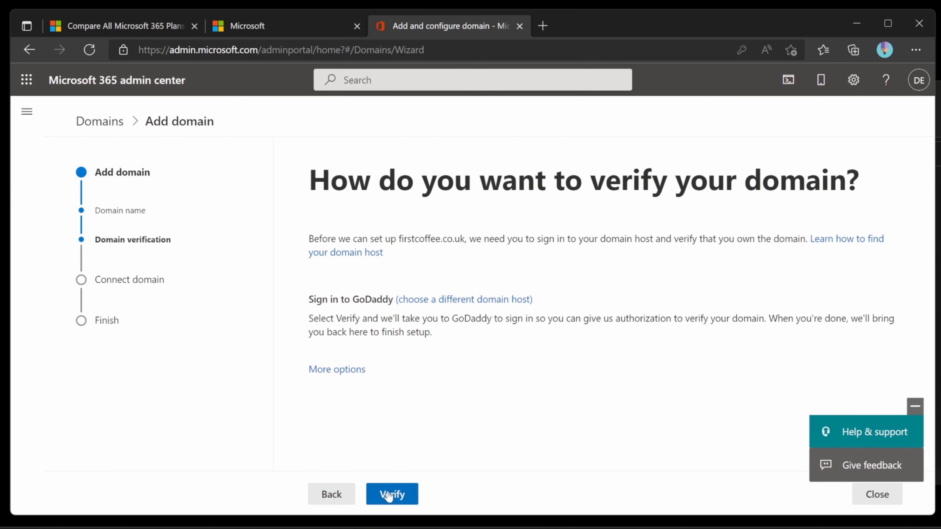
- Verify ownership of firstcoffee.co.uk by signing in to GoDaddy and authorizing Microsoft
left_click(360, 375)
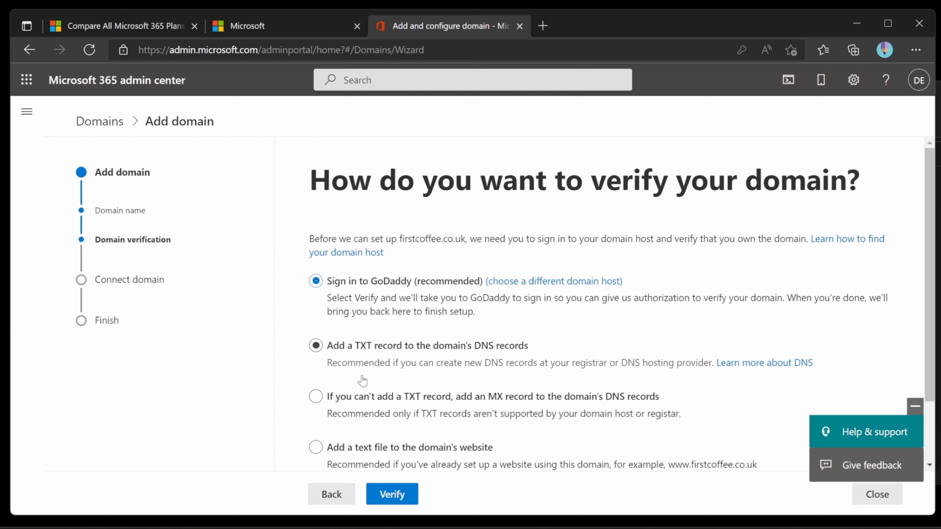
left_click(391, 494)
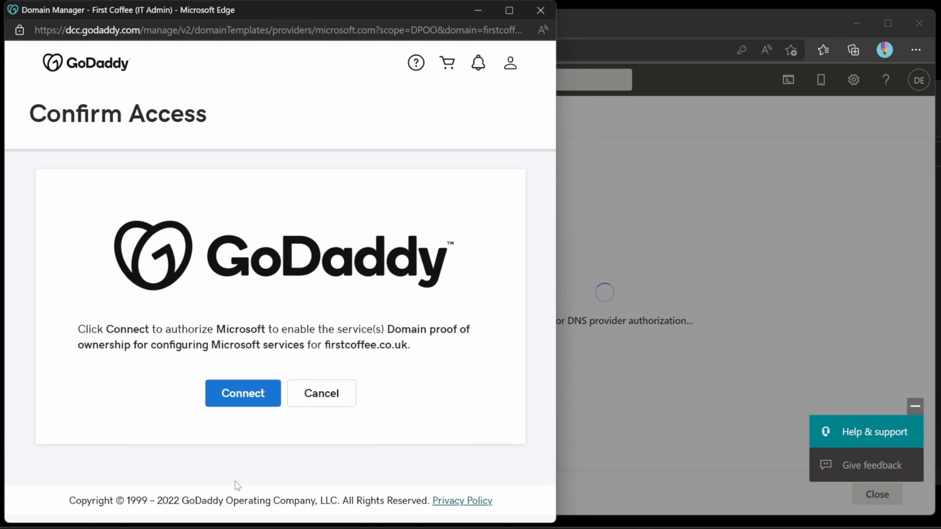
left_click(254, 404)
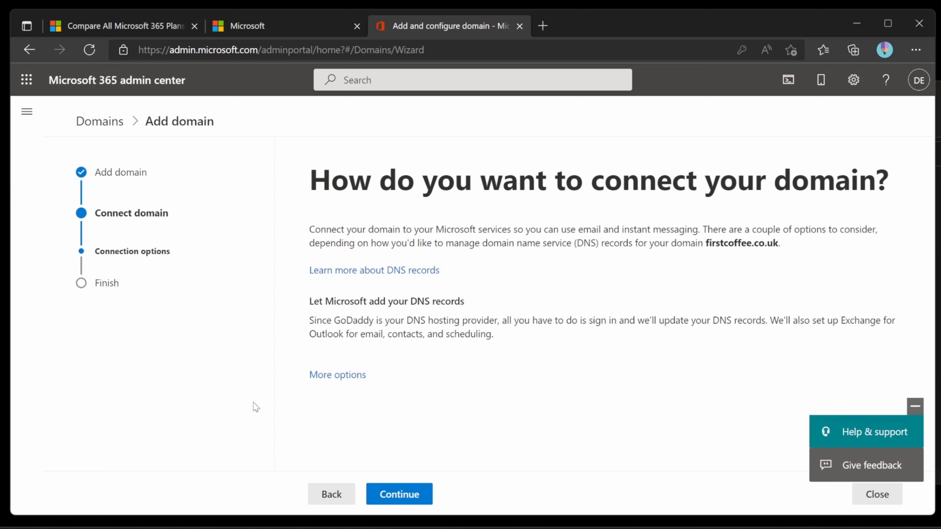
- Have Microsoft add the Exchange, Skype and Intune DNS records at GoDaddy, including the advanced options
left_click(422, 495)
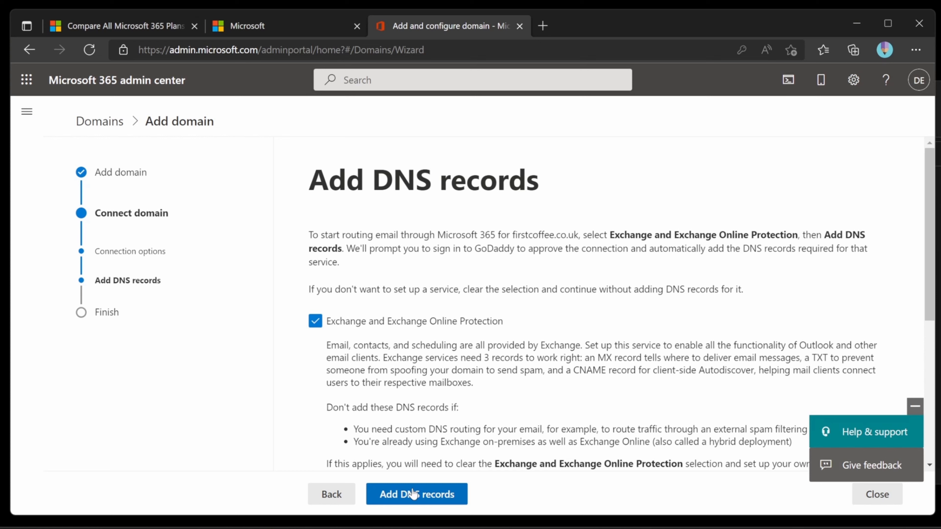
scroll(932, 284, "down", 4)
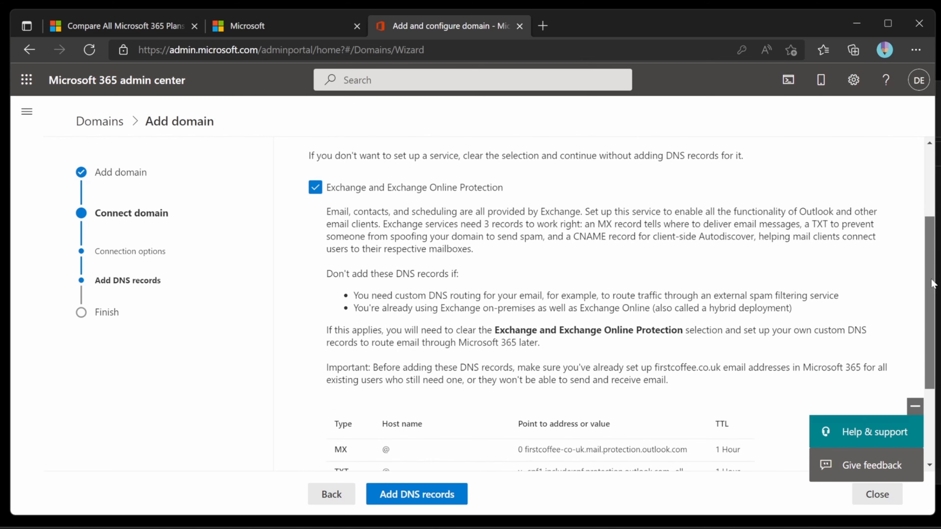
left_click_drag(932, 284, 933, 359)
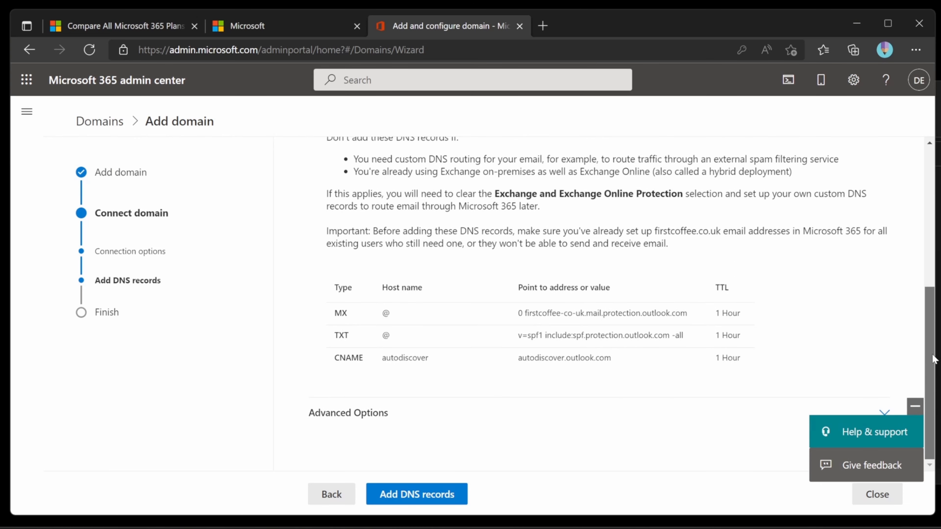
left_click(888, 411)
left_click_drag(932, 266, 911, 407)
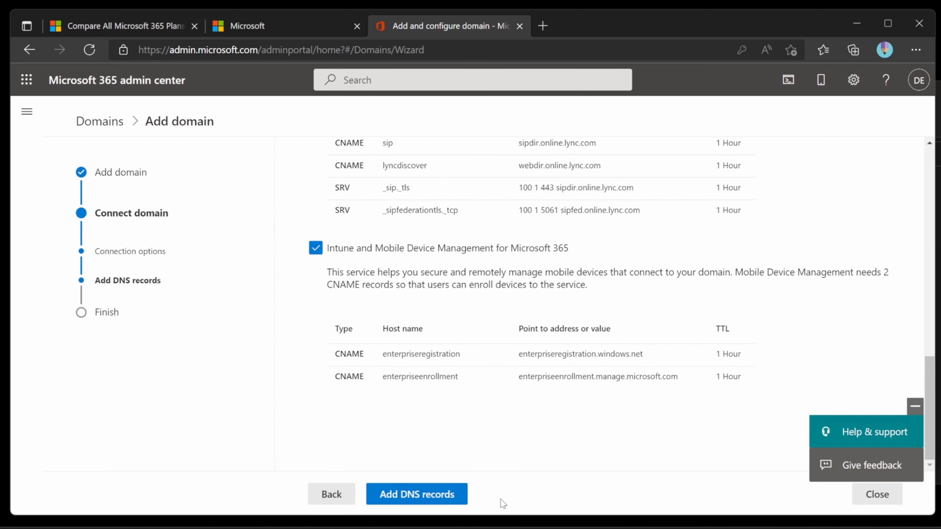
left_click(463, 496)
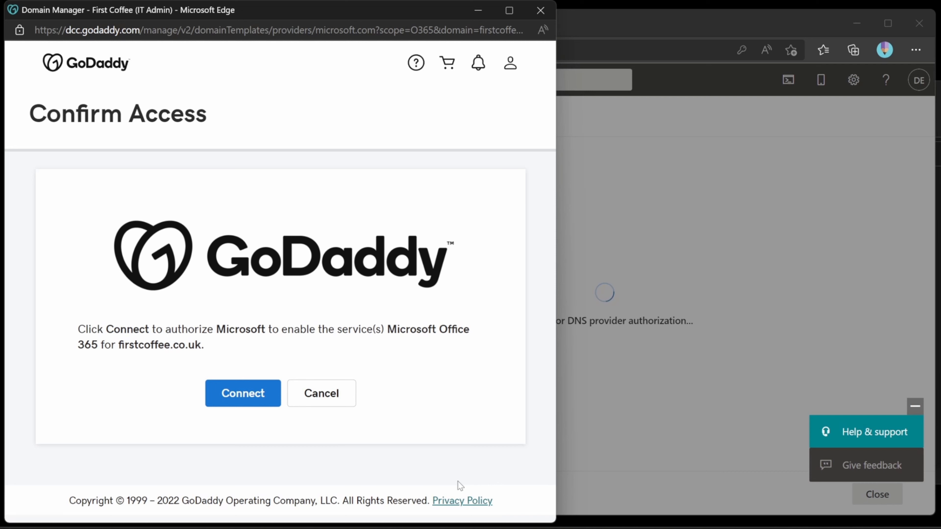
left_click(278, 392)
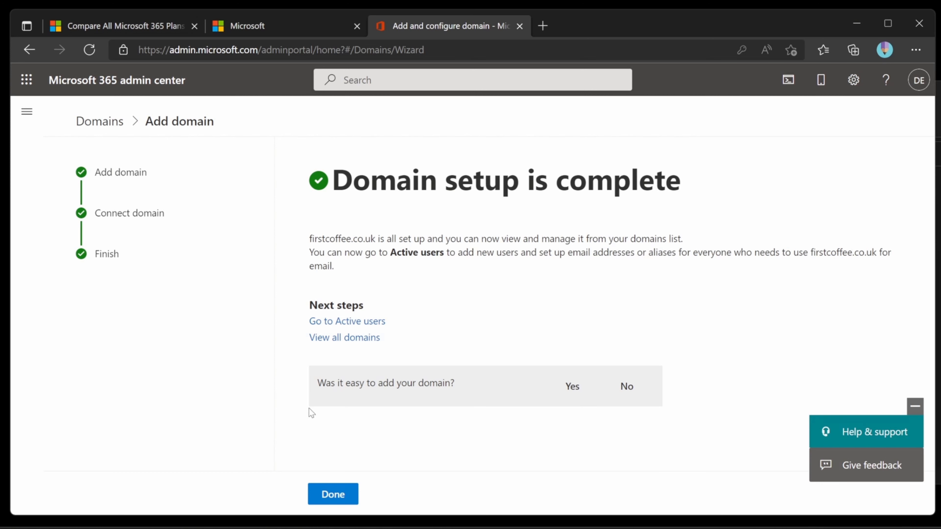
- Close the finished domain wizard, go back Home, and open the second listed user's details
left_click(352, 501)
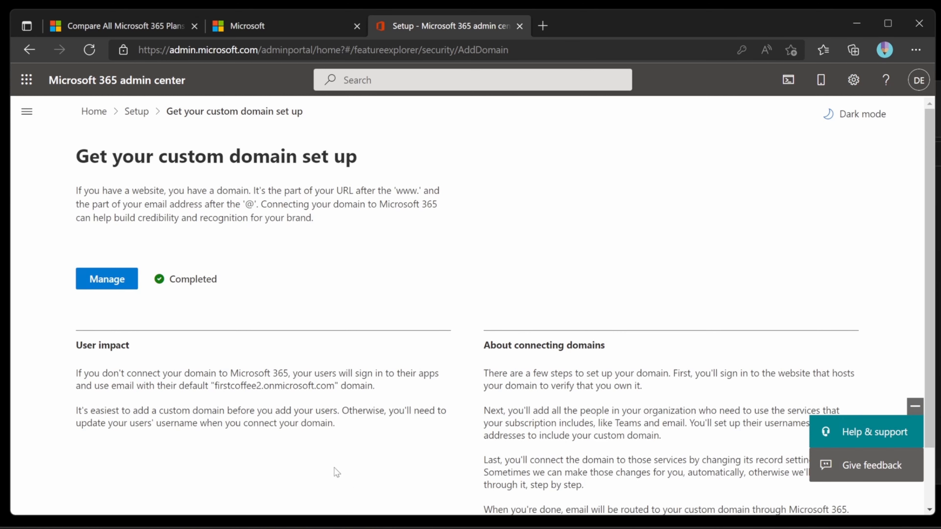
left_click(95, 112)
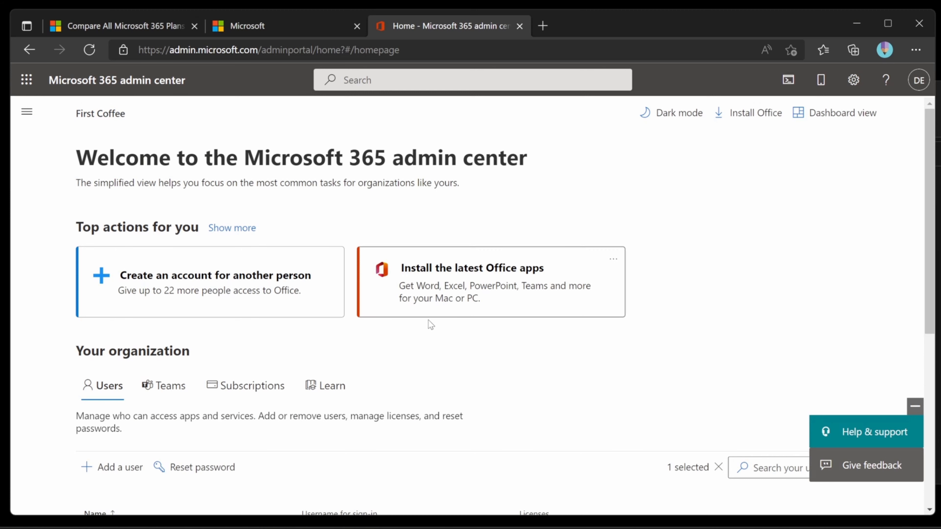
scroll(318, 404, "down", 3)
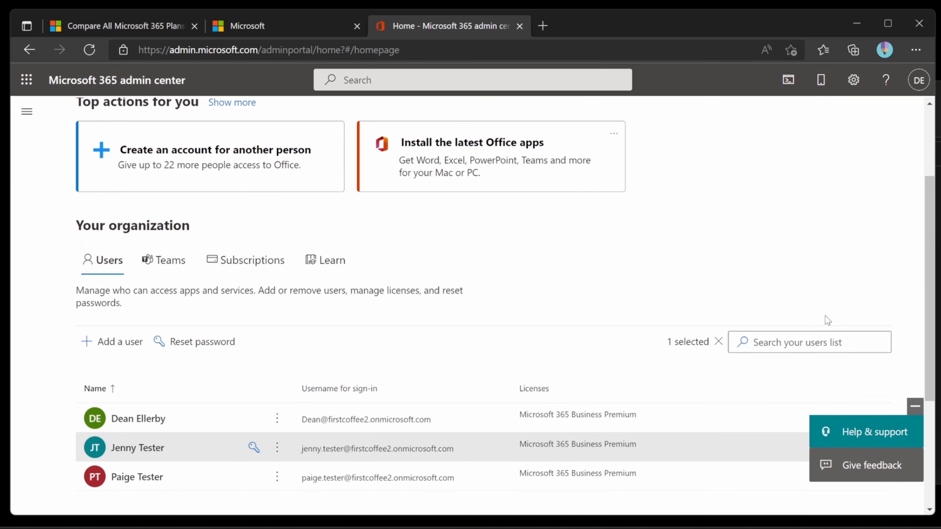
scroll(630, 338, "down", 2)
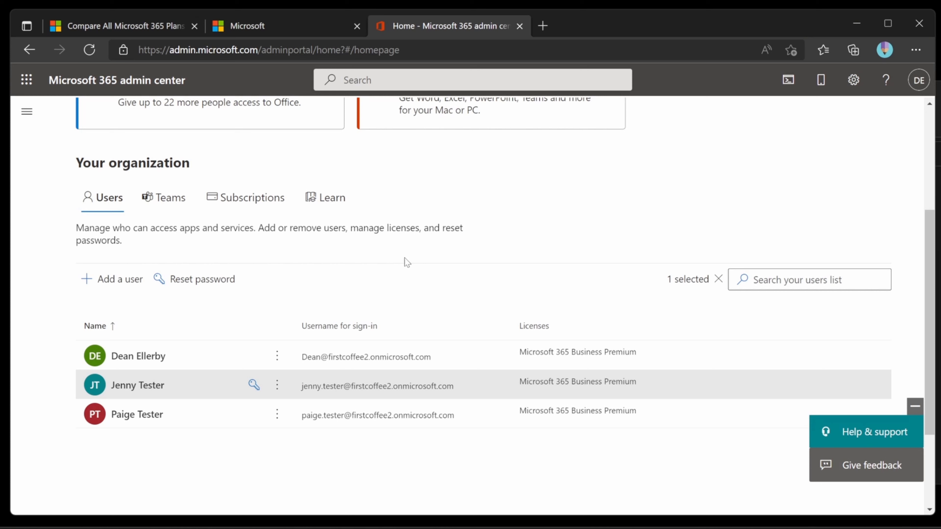
left_click(144, 386)
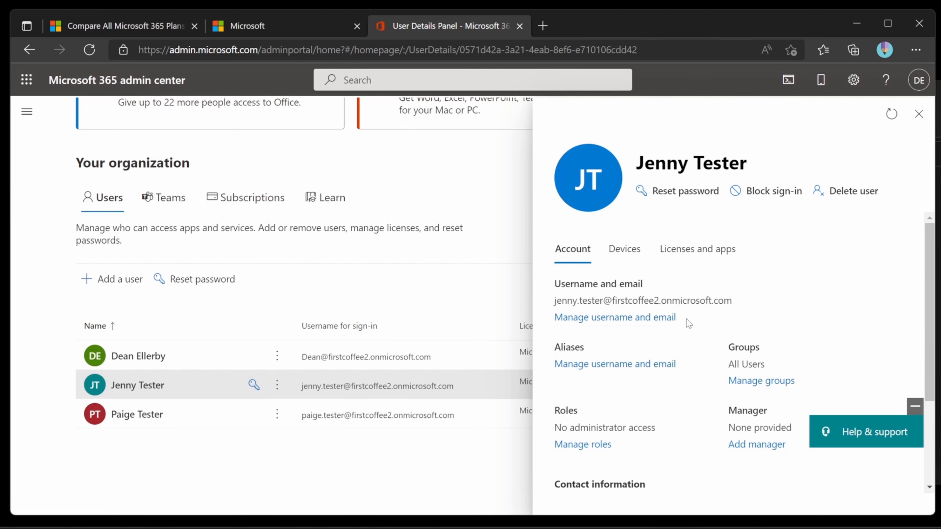
- Give the second user a firstcoffee.co.uk alias and move their primary address to firstcoffee.co.uk
left_click(663, 317)
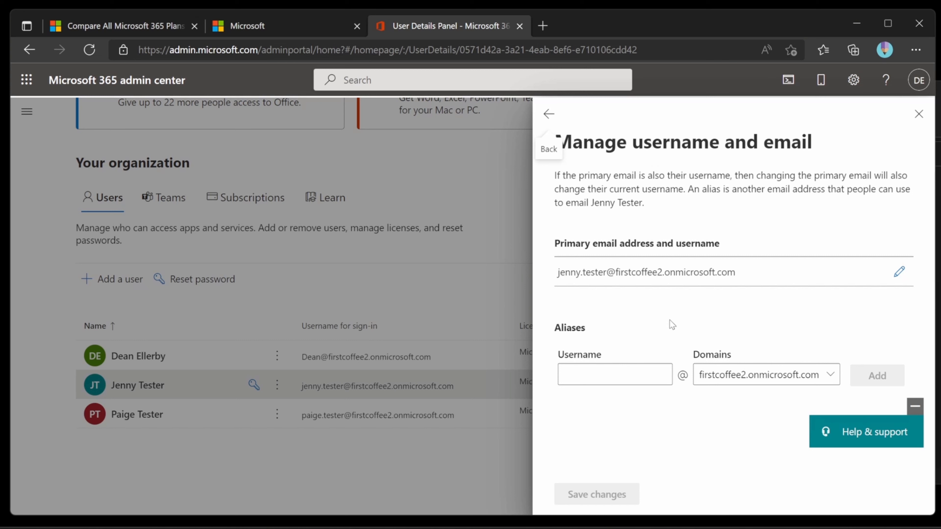
left_click(624, 378)
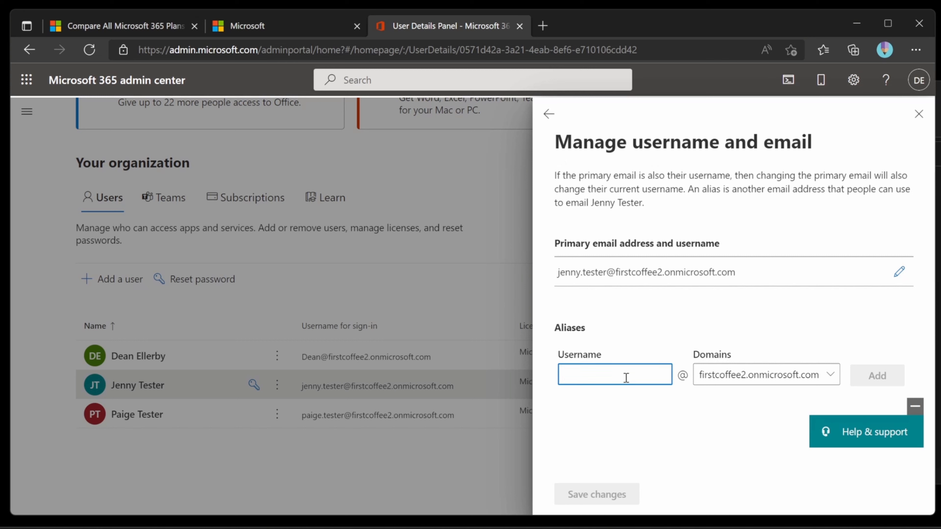
left_click(778, 385)
left_click(778, 397)
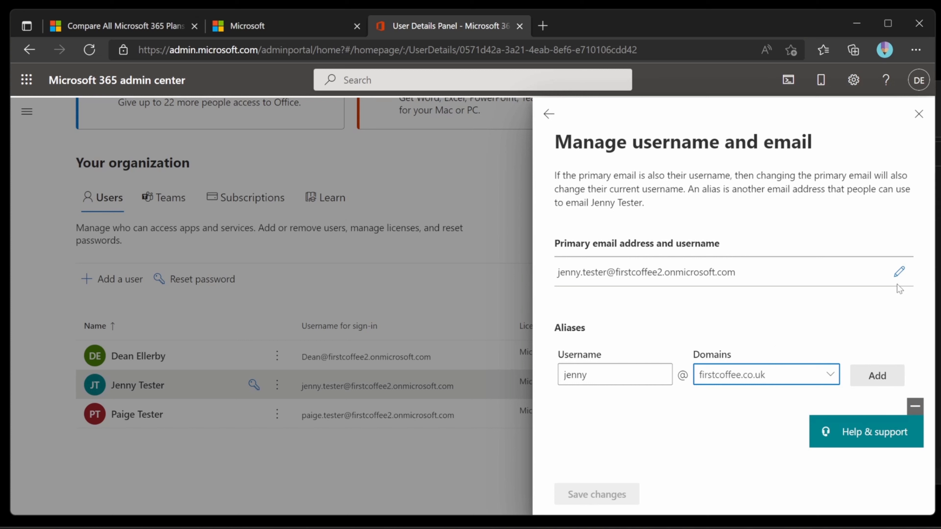
left_click(899, 271)
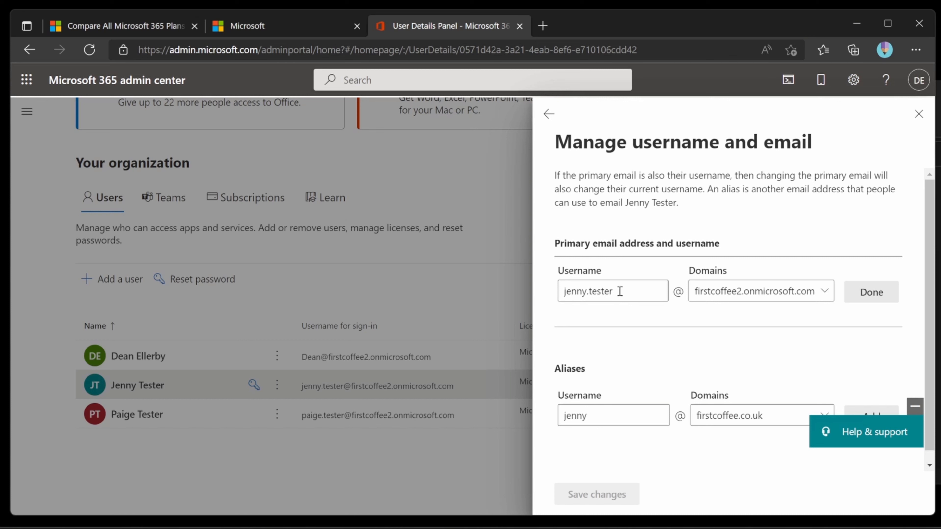
left_click(780, 294)
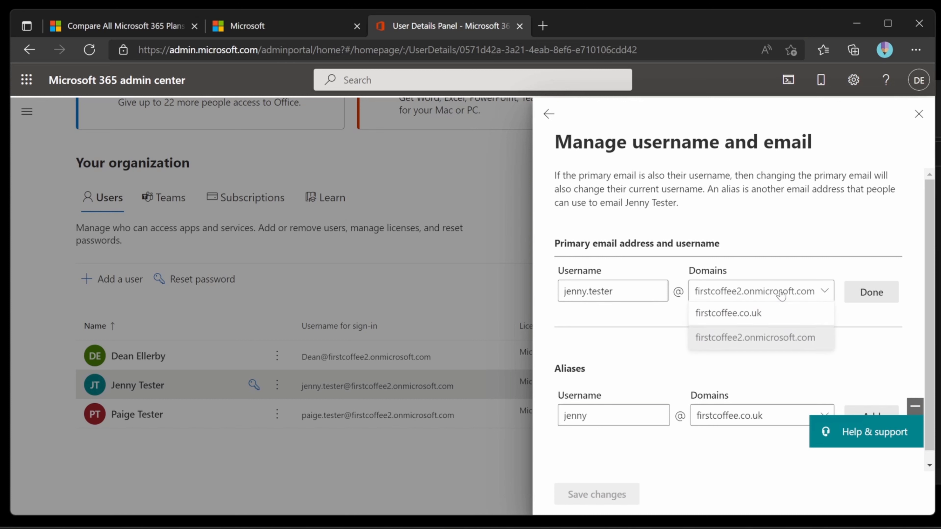
left_click(778, 316)
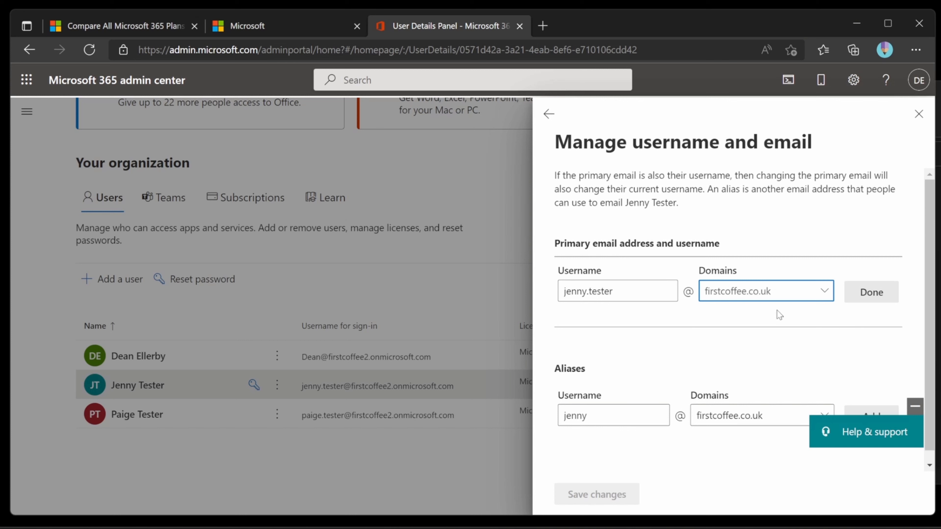
left_click(874, 296)
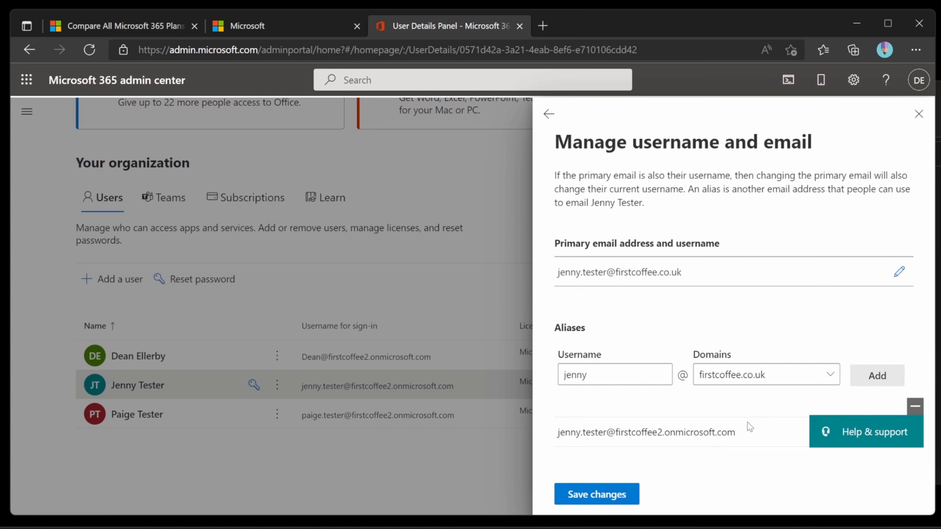
left_click(636, 495)
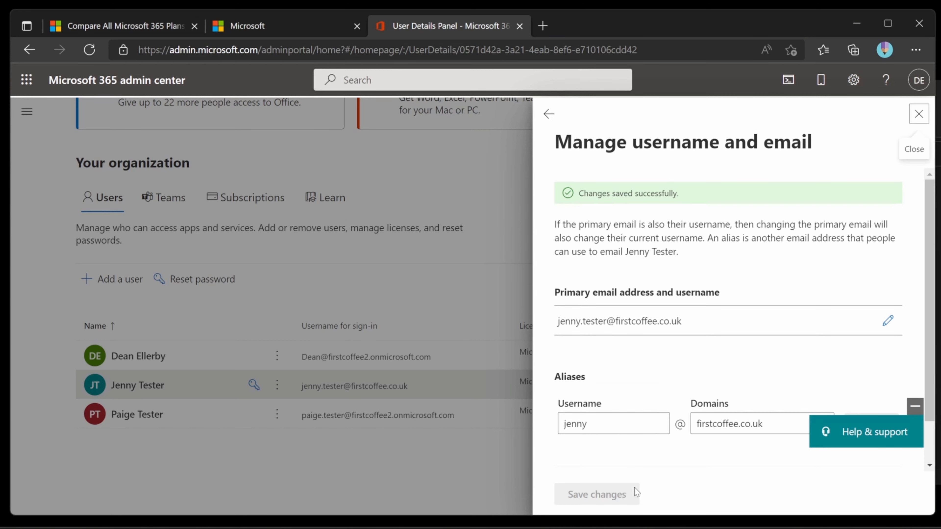
left_click(918, 114)
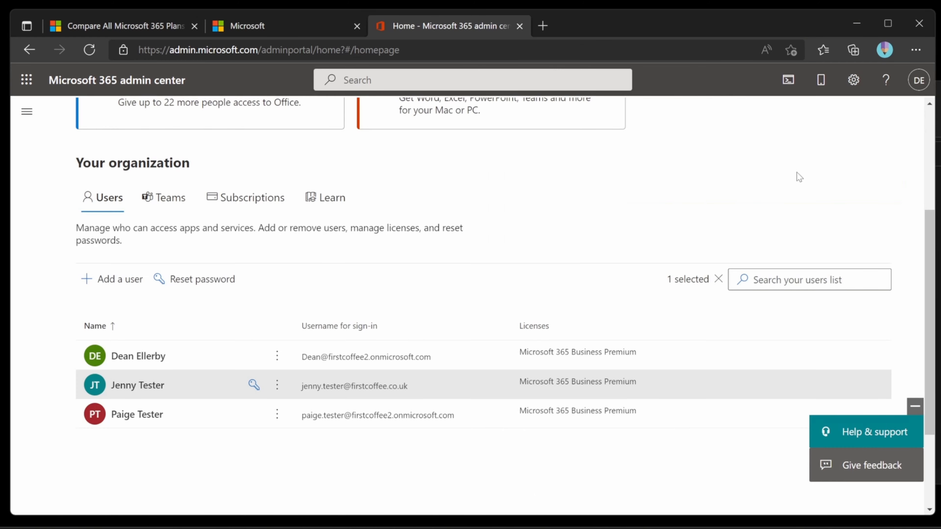
- Switch the third user's primary email and username to firstcoffee.co.uk and save
left_click(144, 419)
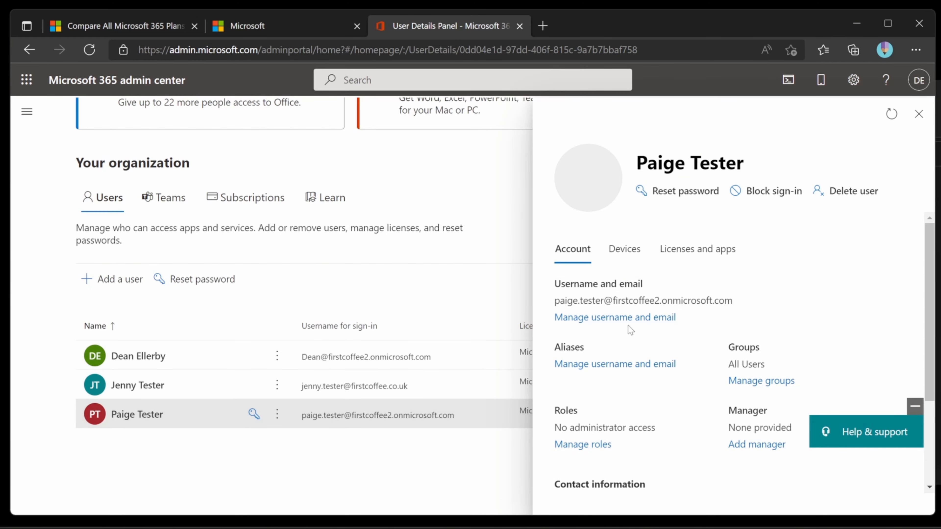
left_click(643, 318)
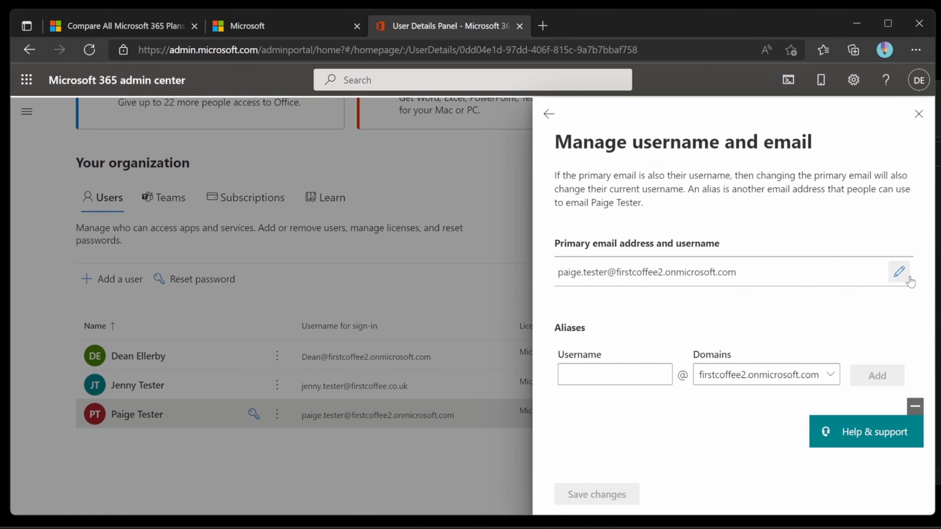
left_click(898, 273)
left_click(721, 290)
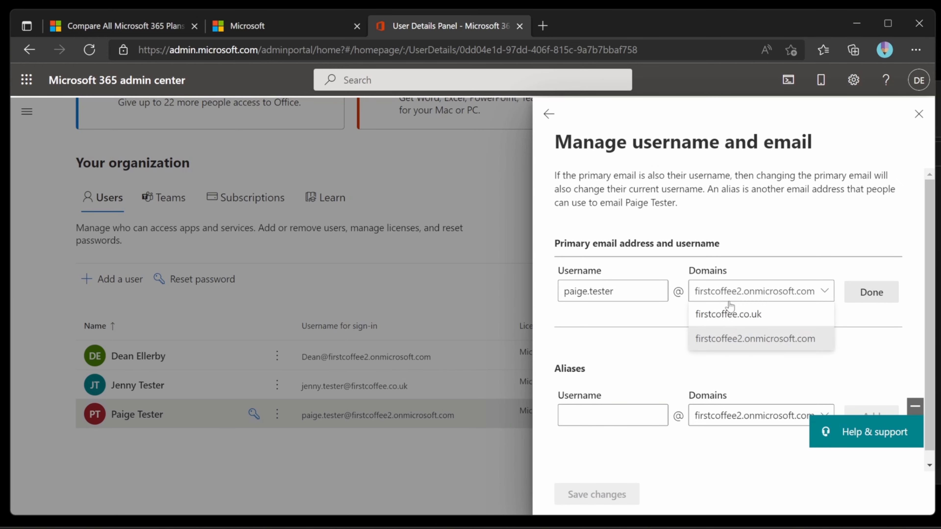
left_click(733, 315)
left_click(888, 291)
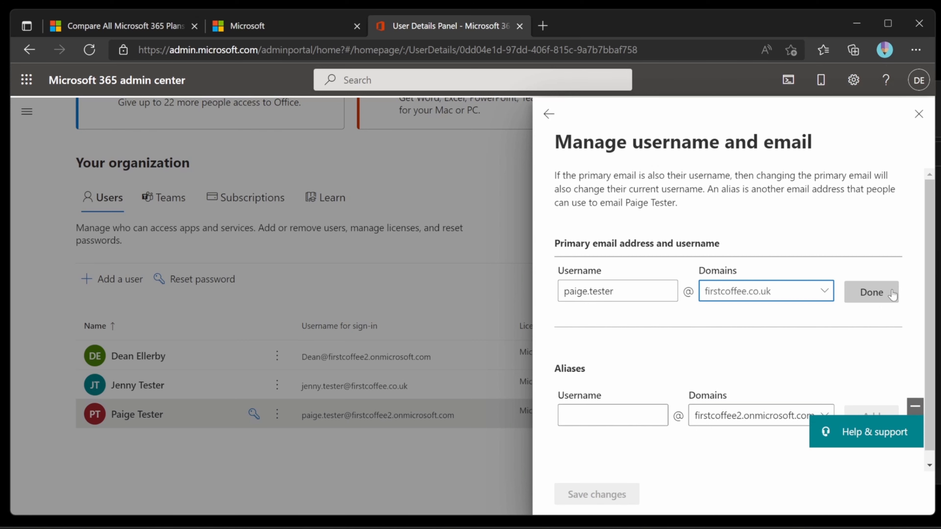
left_click(620, 489)
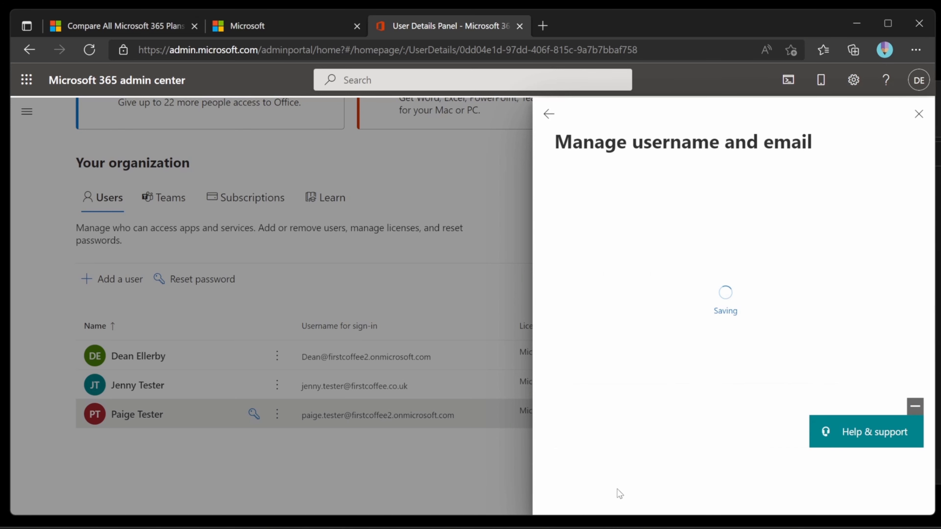
left_click(919, 114)
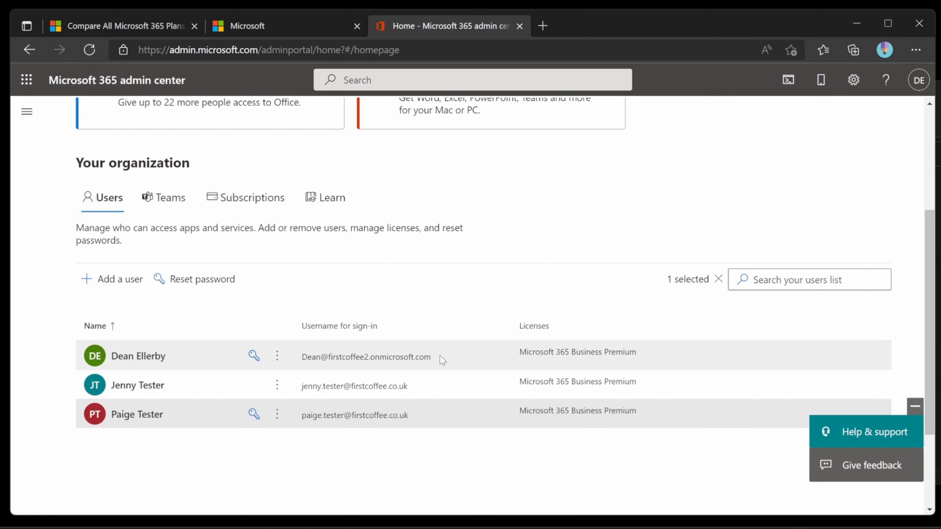
- Open the first listed user's account, set their primary address domain to firstcoffee.co.uk, and save
left_click(159, 363)
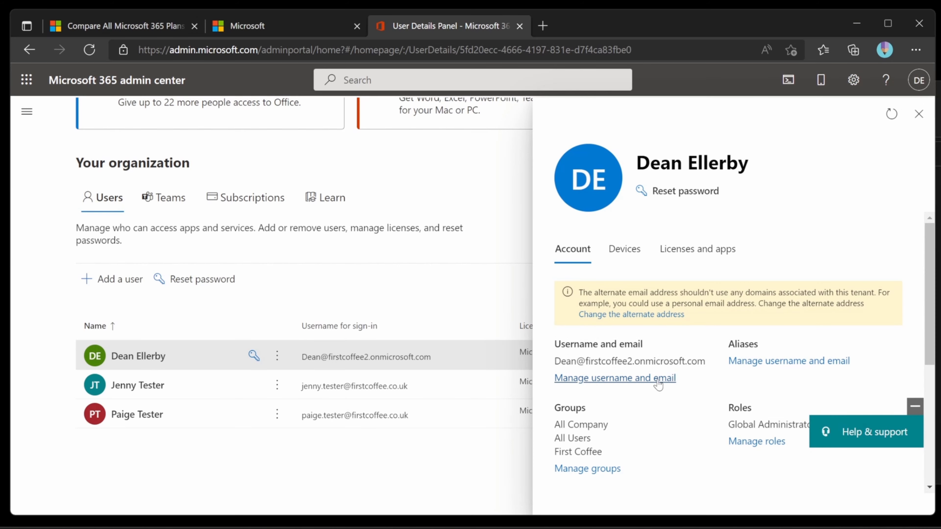
left_click(657, 378)
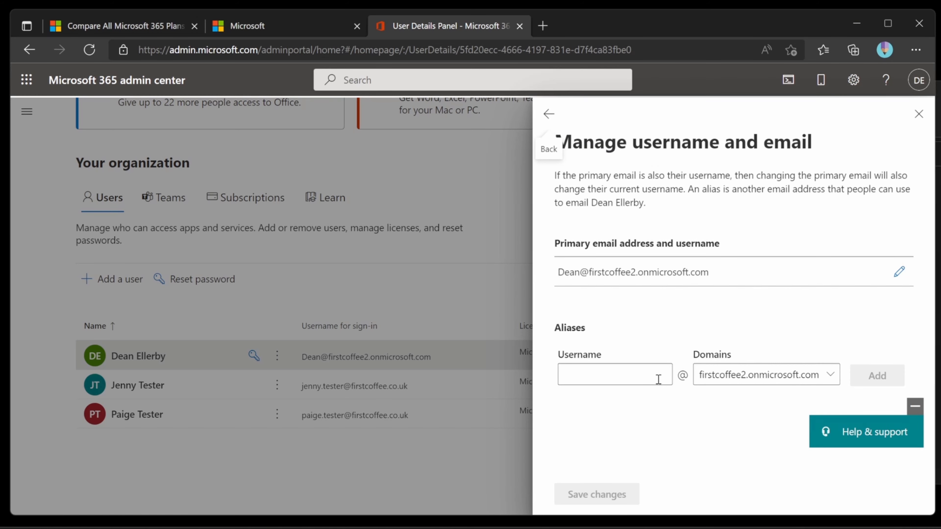
left_click(899, 271)
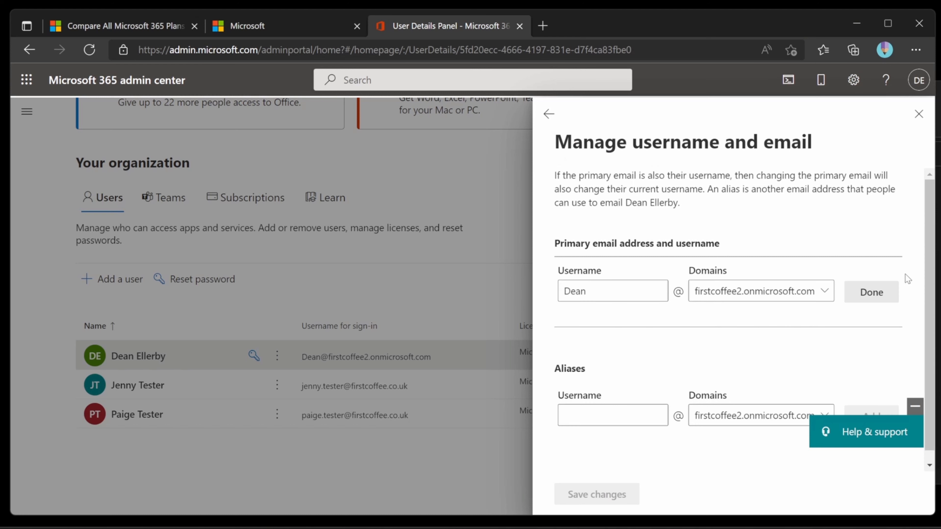
left_click(800, 293)
left_click(804, 315)
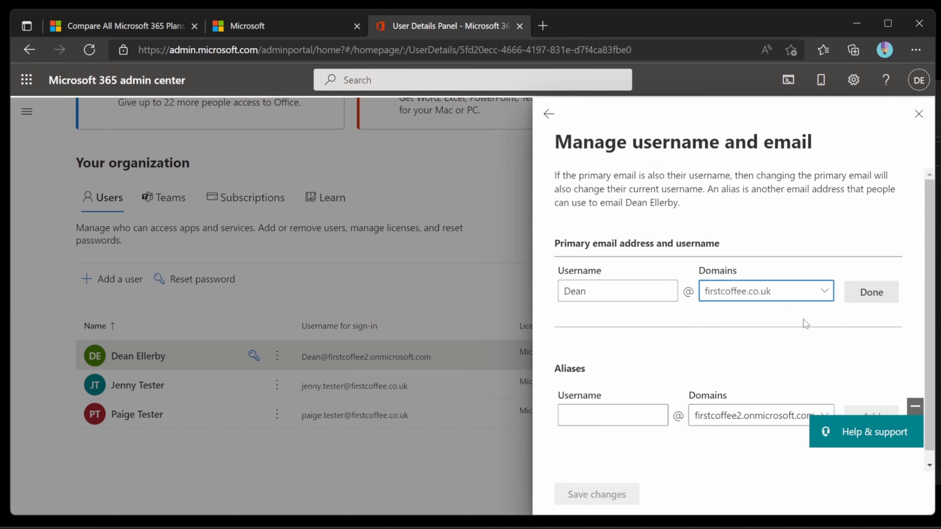
left_click(886, 295)
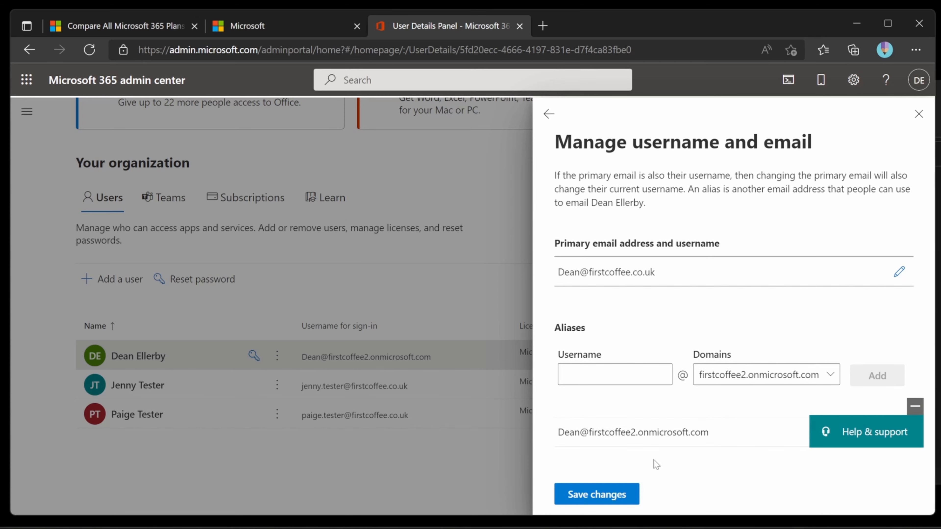
left_click(630, 494)
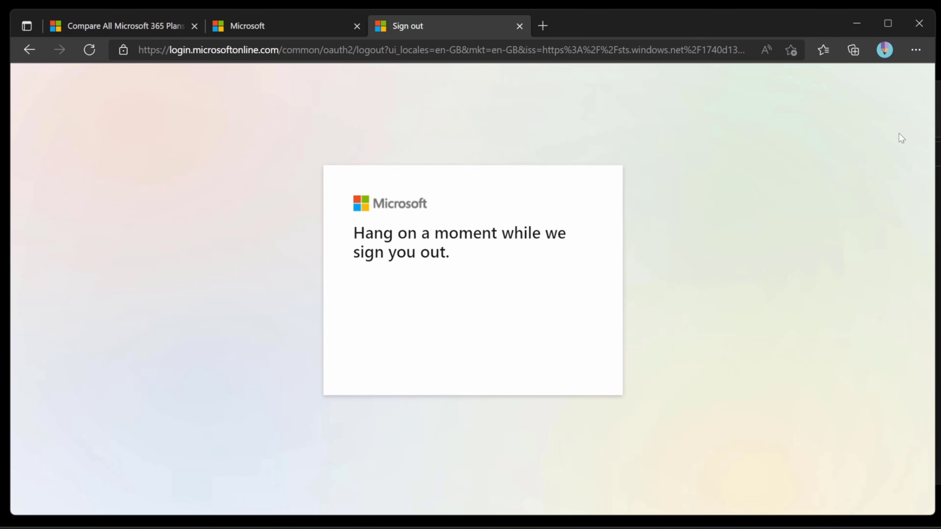
- Close the leftover tabs and go to the Microsoft 365 admin site
middle_click(422, 28)
middle_click(257, 28)
left_click(199, 47)
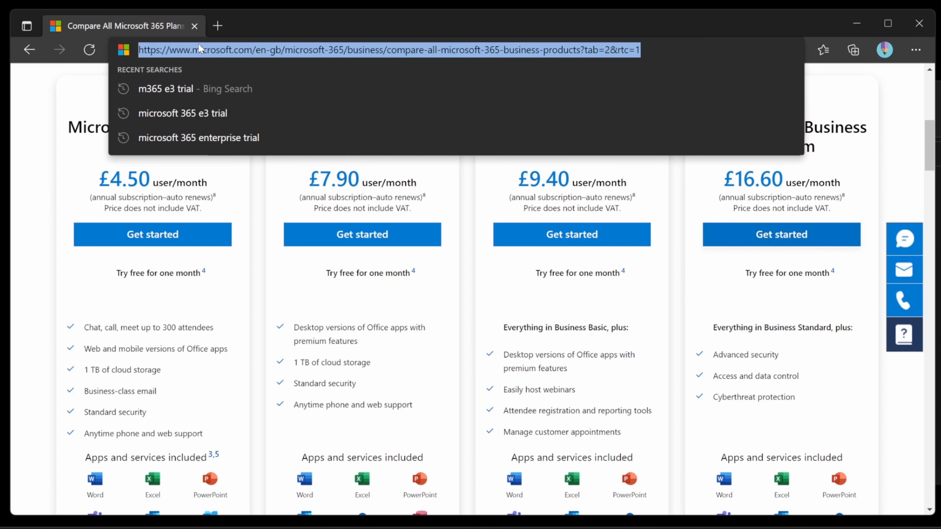
type("admin")
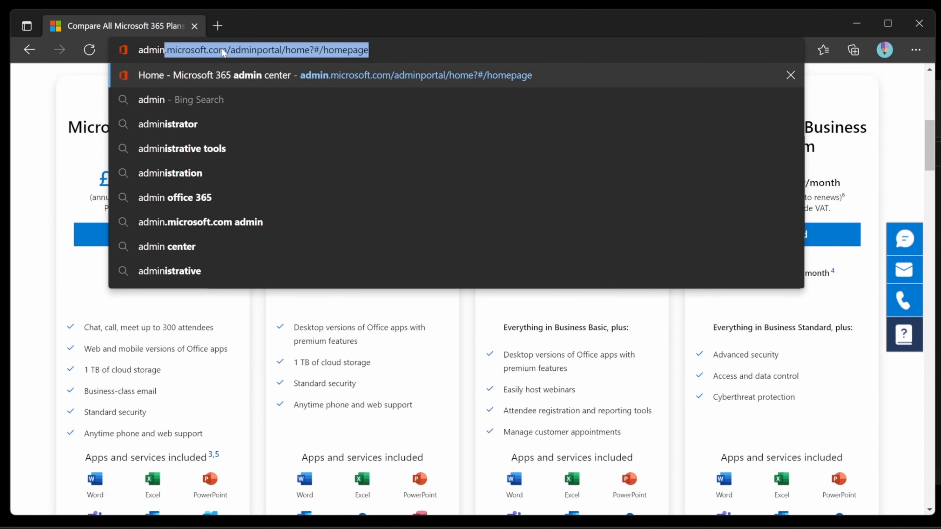
key("Right")
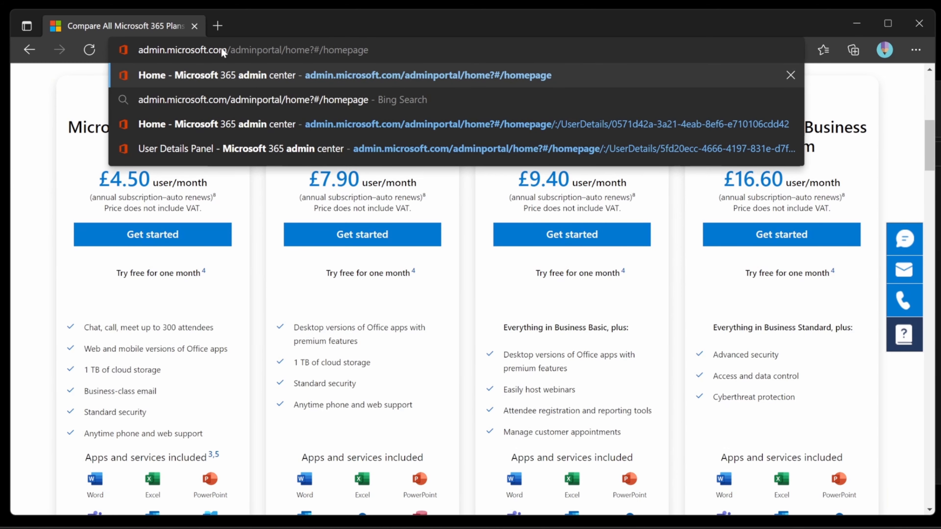
key("BackSpace")
key("BackSpace")
key("BackSpace")
key("BackSpace")
key("BackSpace")
key("BackSpace")
key("BackSpace")
key("BackSpace")
key("BackSpace")
key("BackSpace")
key("BackSpace")
key("BackSpace")
key("BackSpace")
key("BackSpace")
key("BackSpace")
key("BackSpace")
key("BackSpace")
key("BackSpace")
key("BackSpace")
key("BackSpace")
key("BackSpace")
key("BackSpace")
key("BackSpace")
key("BackSpace")
key("BackSpace")
key("BackSpace")
key("BackSpace")
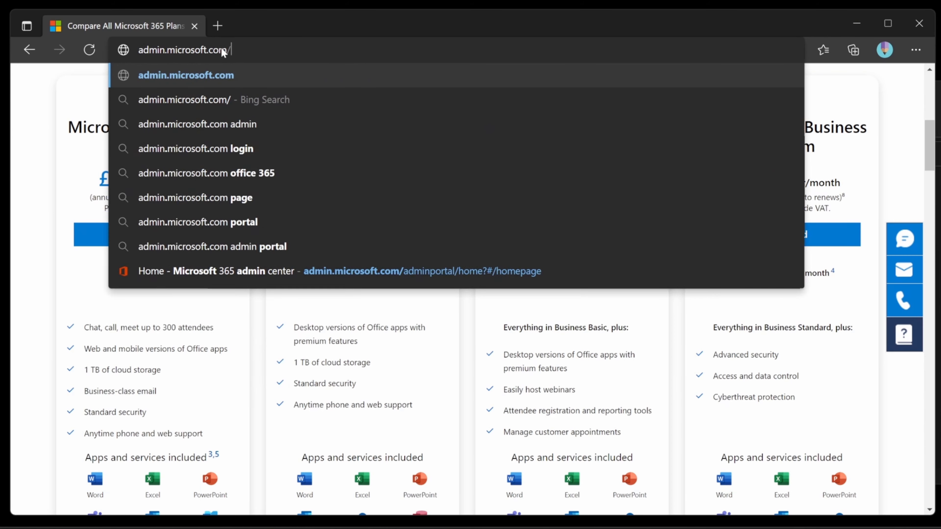
key("Return")
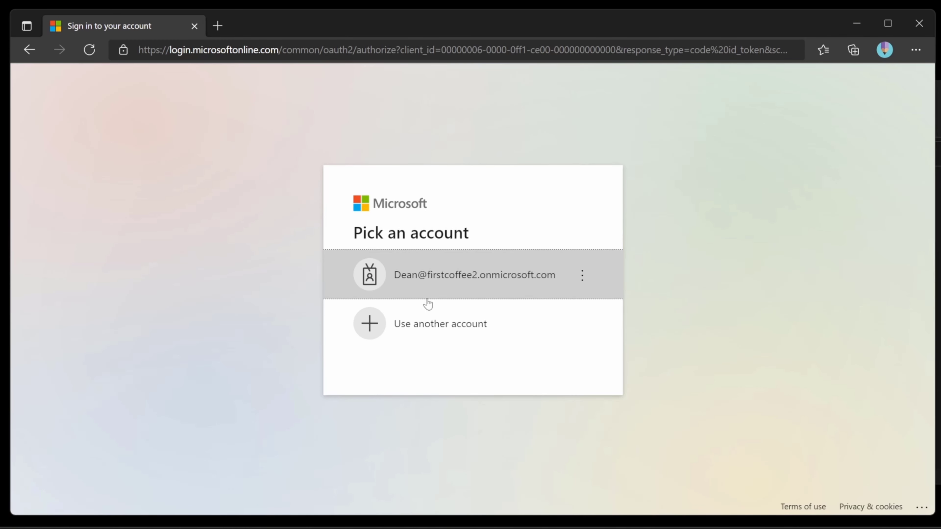
- Forget the old onmicrosoft.com account and sign in with the user's firstcoffee.co.uk email
left_click(581, 279)
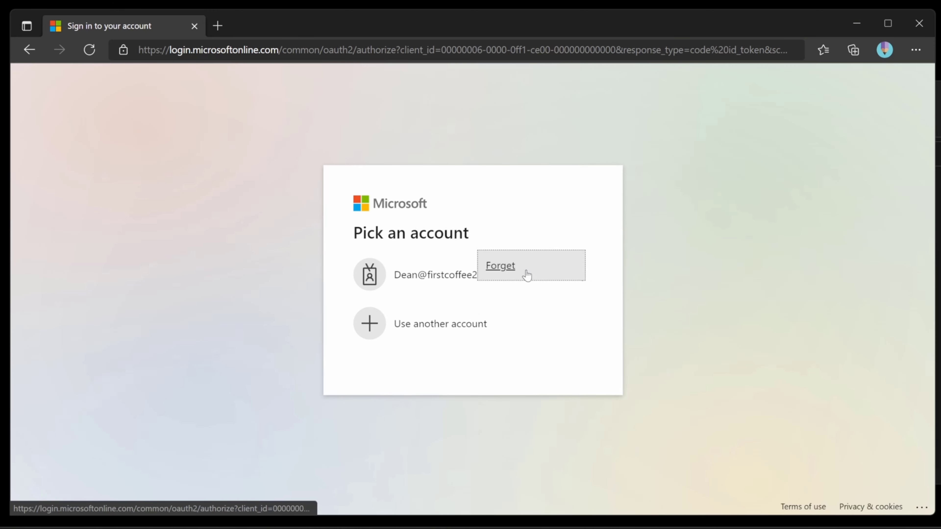
left_click(519, 271)
left_click(458, 239)
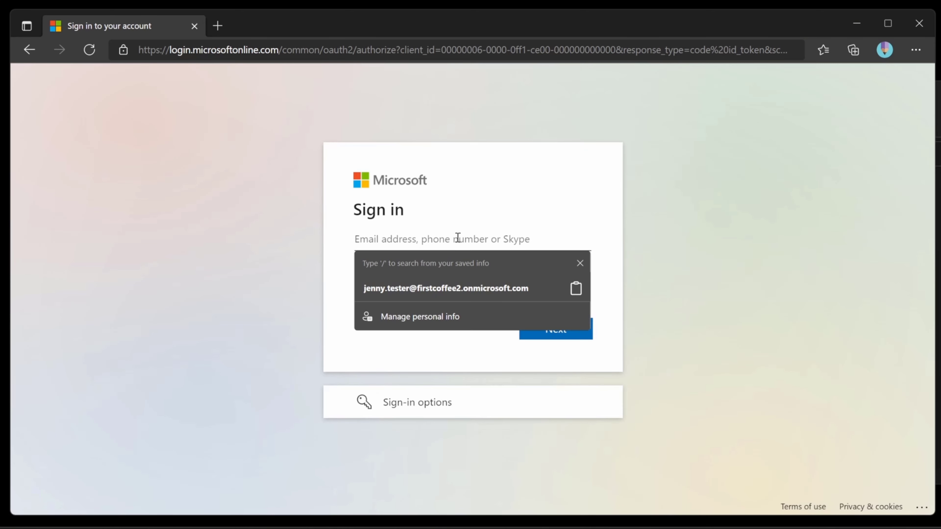
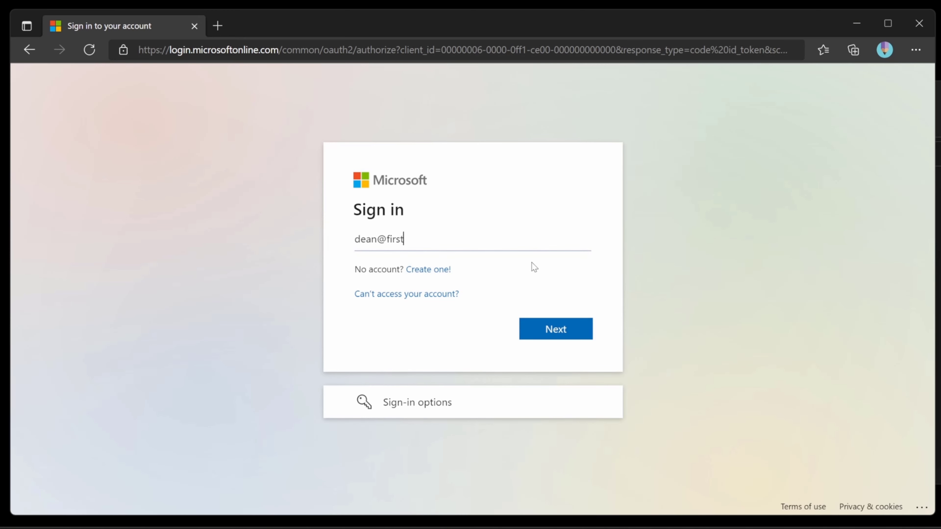
key("Return")
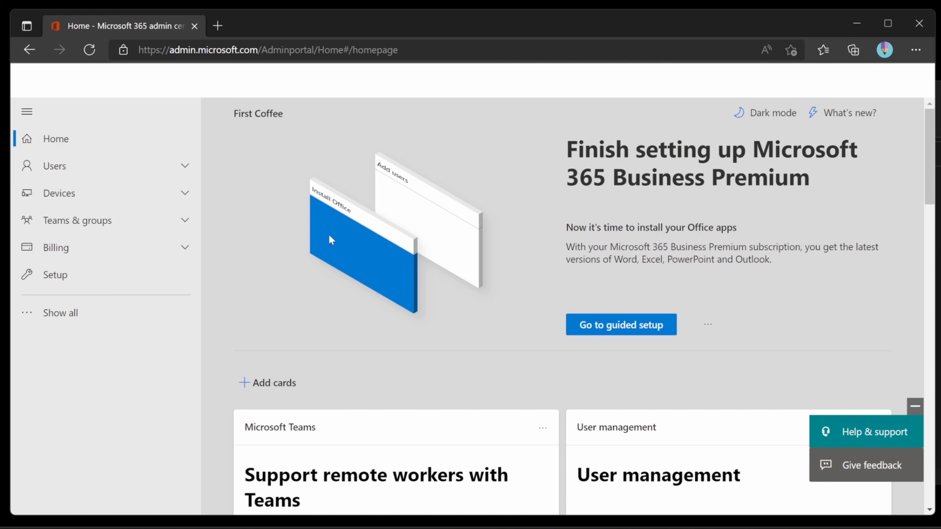
- Expand the full admin navigation and launch Azure Active Directory from Admin centers
left_click(149, 315)
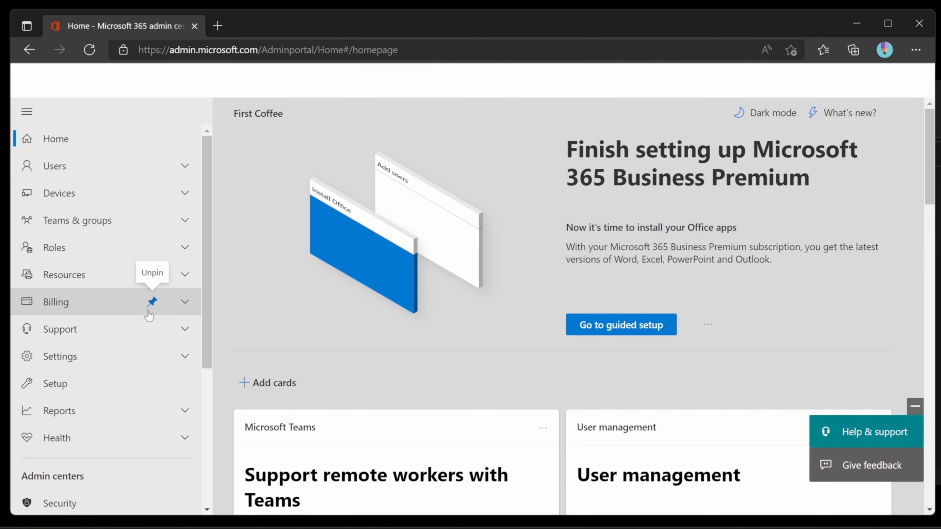
scroll(203, 293, "down", 2)
left_click_drag(202, 293, 212, 426)
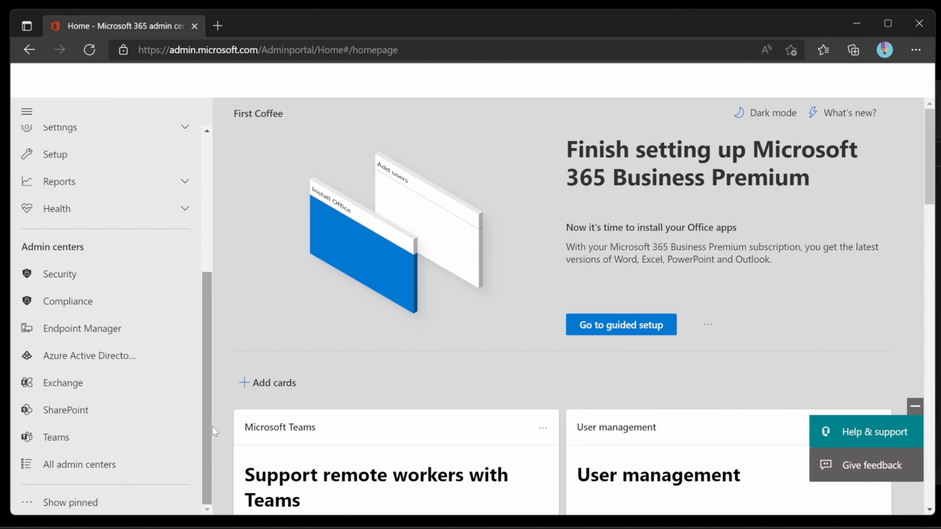
left_click(93, 356)
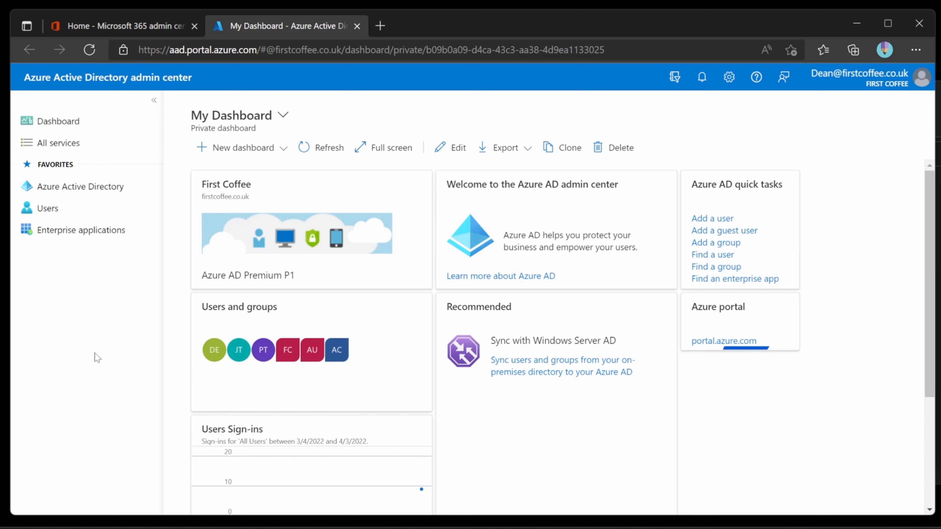
left_click(127, 194)
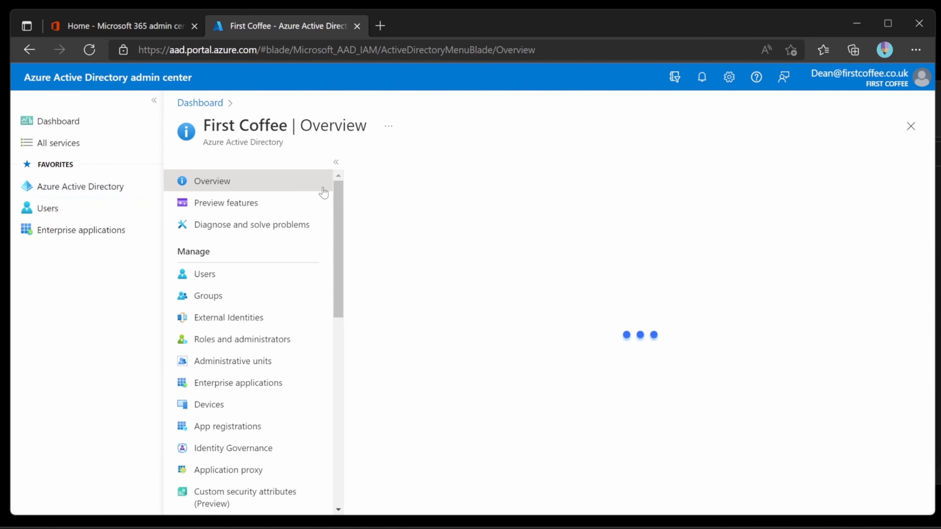
left_click_drag(338, 197, 334, 323)
left_click(304, 358)
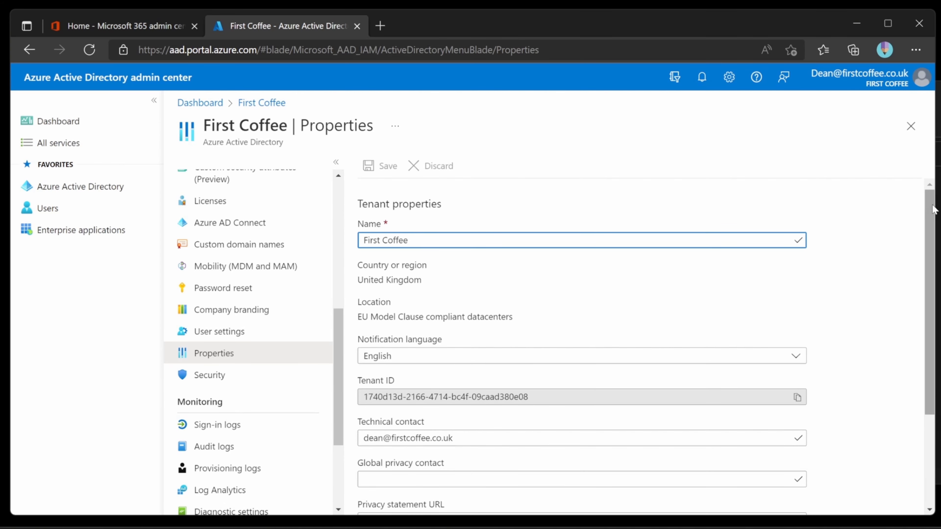
left_click_drag(933, 210, 934, 329)
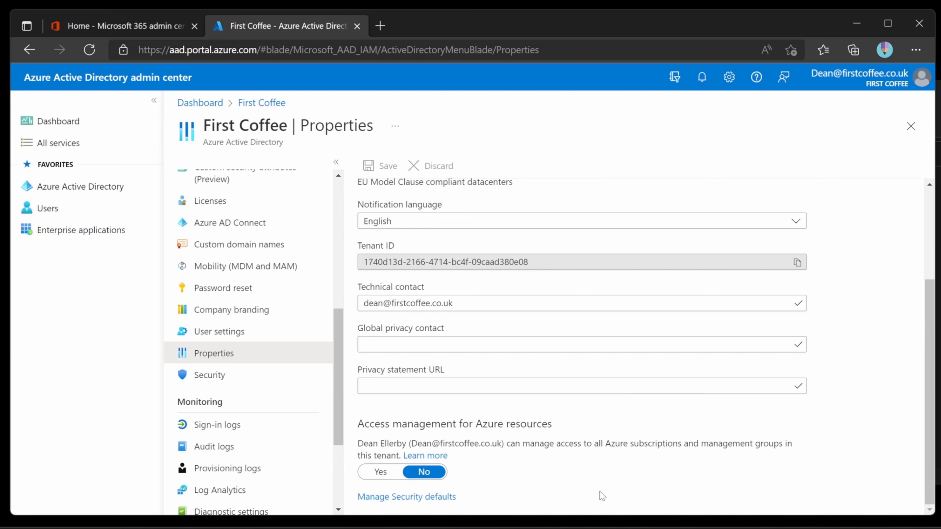
left_click(445, 498)
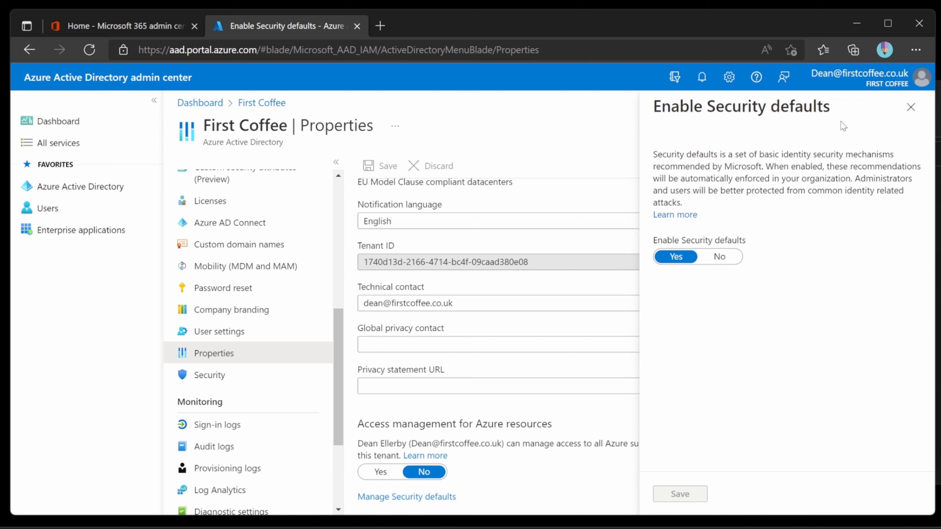
left_click(911, 107)
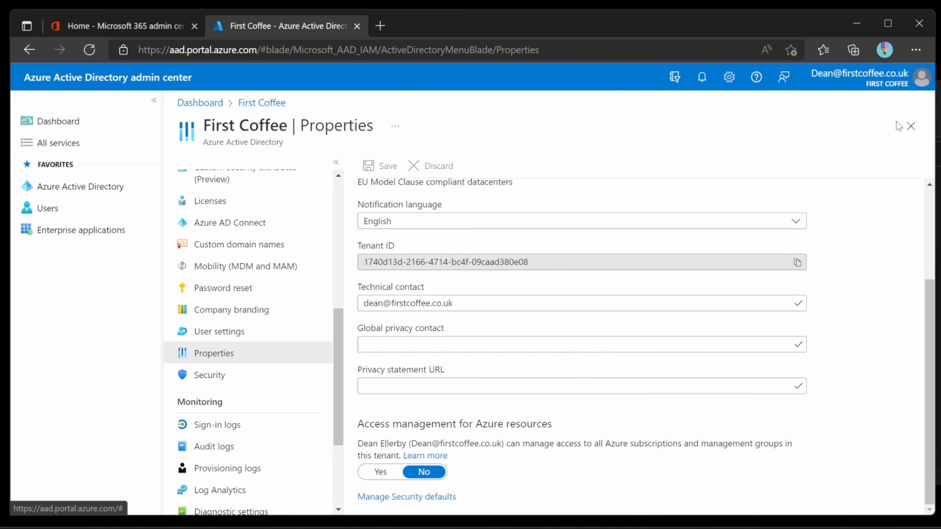
left_click(911, 126)
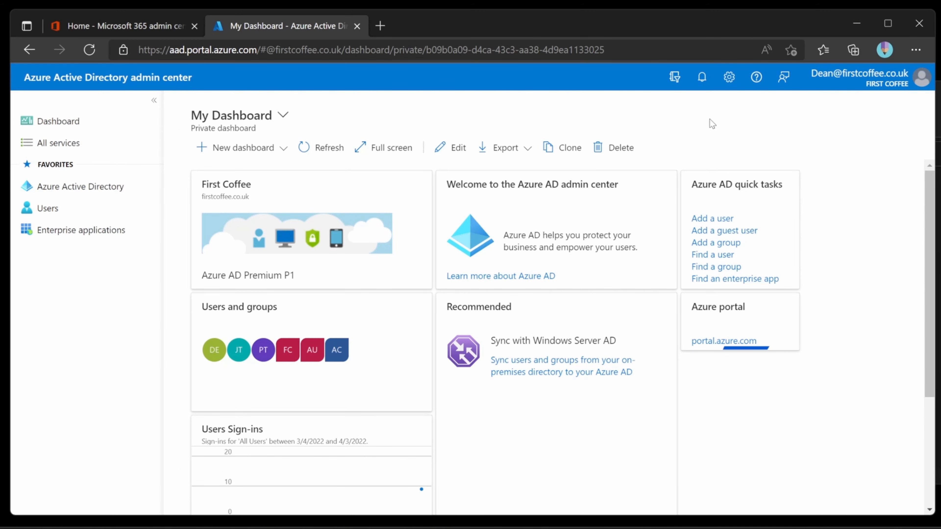
- Open First Coffee's Mobility (MDM and MAM) settings and view Microsoft Intune's user scopes
left_click(116, 187)
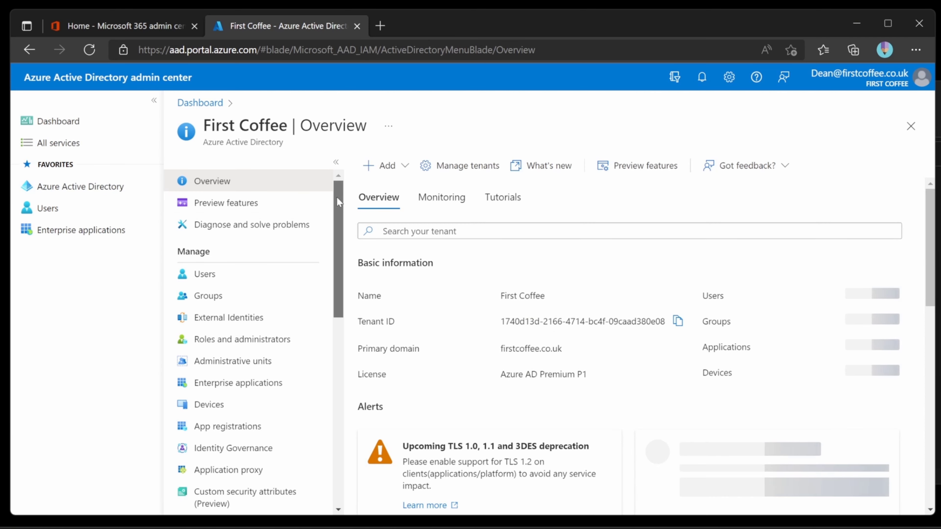
left_click_drag(337, 197, 340, 283)
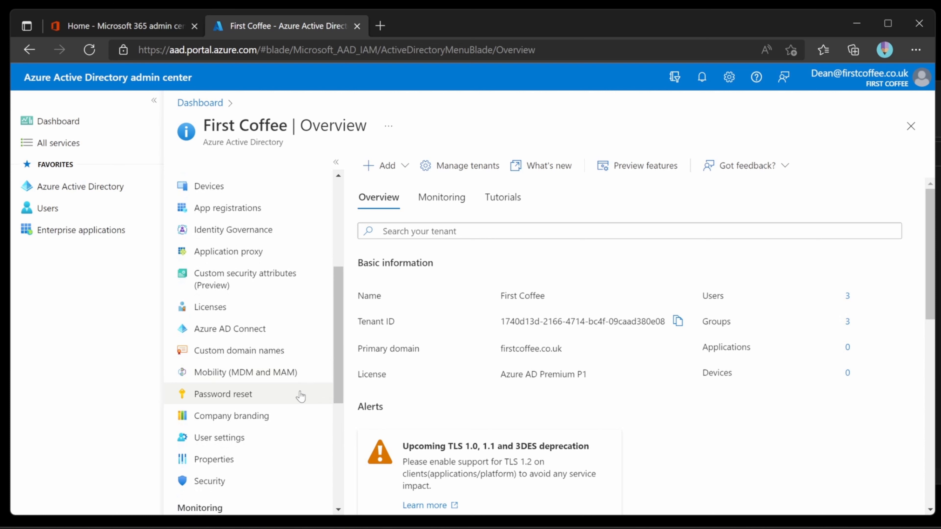
left_click(303, 379)
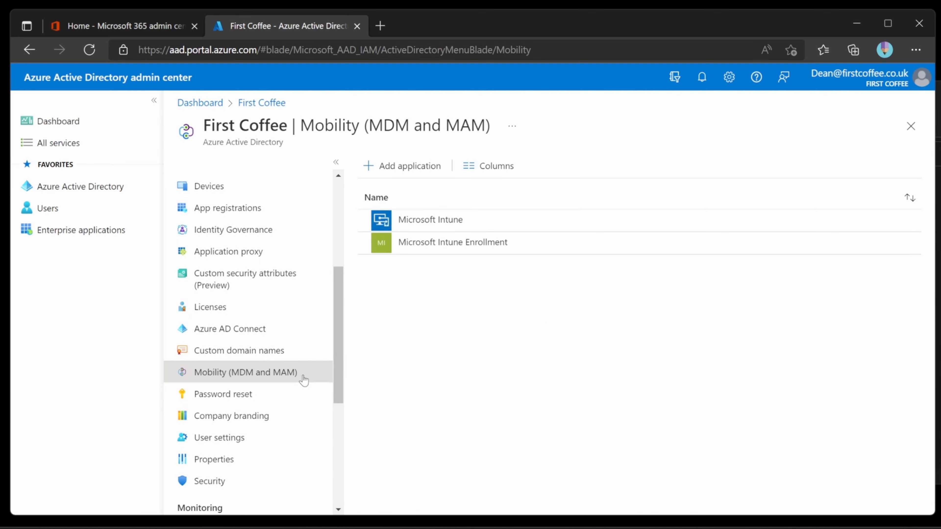
left_click(515, 222)
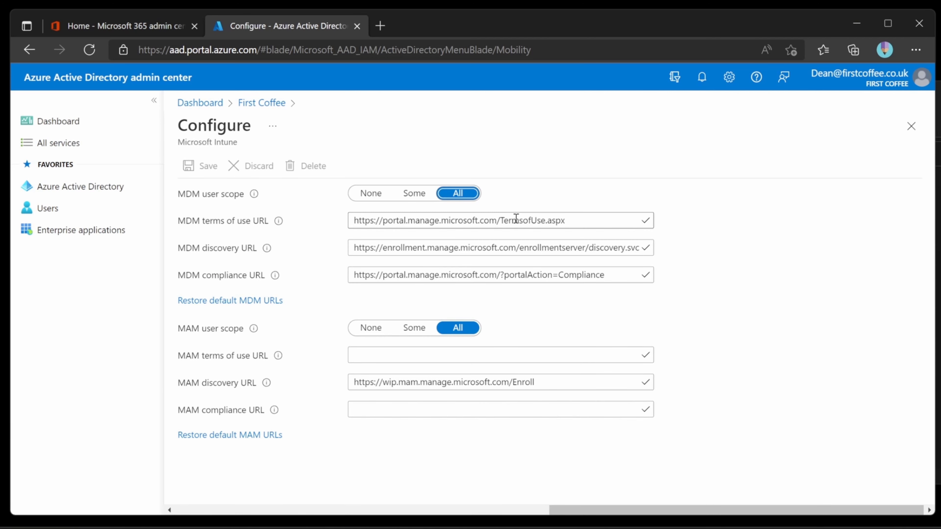